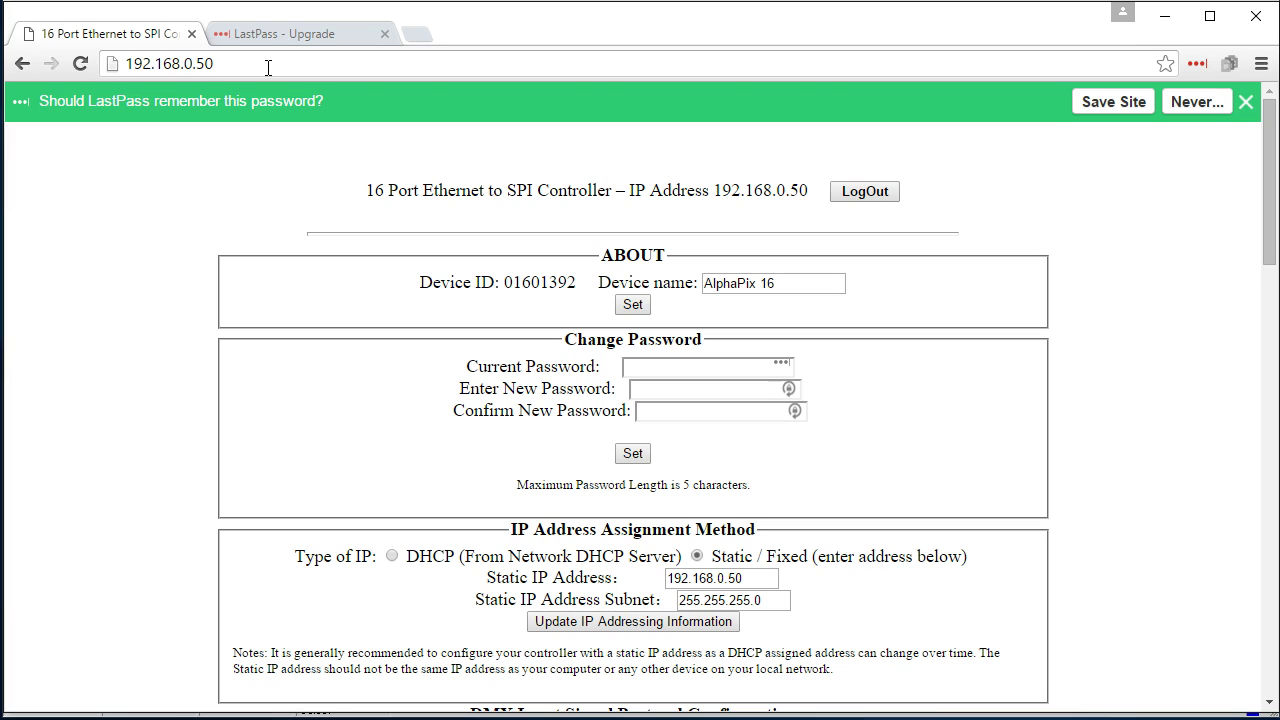
Confirm SPI outputs 1–16 use universes 1–16 with 50 pixels each, then save the pixel output settings
{"action": "left_click", "coordinate": [1266, 152]}
{"action": "left_click", "coordinate": [205, 63]}
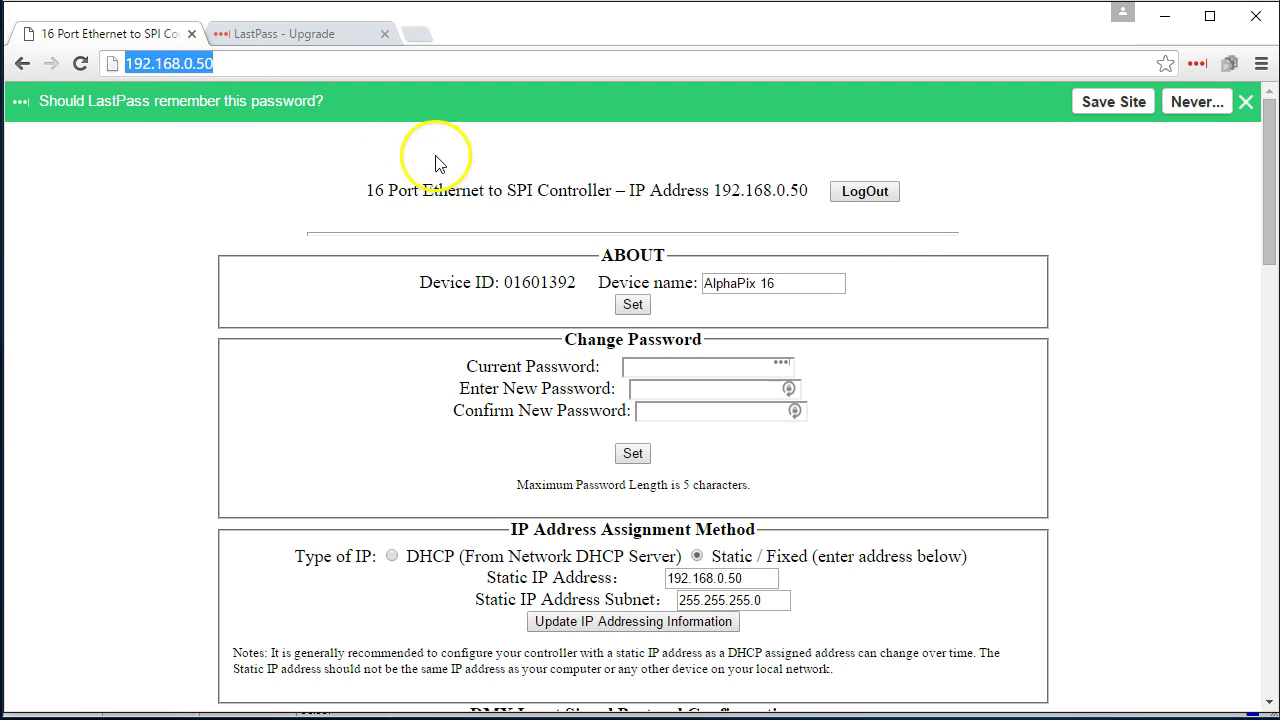
{"action": "left_click_drag", "start_coordinate": [1262, 163], "coordinate": [1272, 342]}
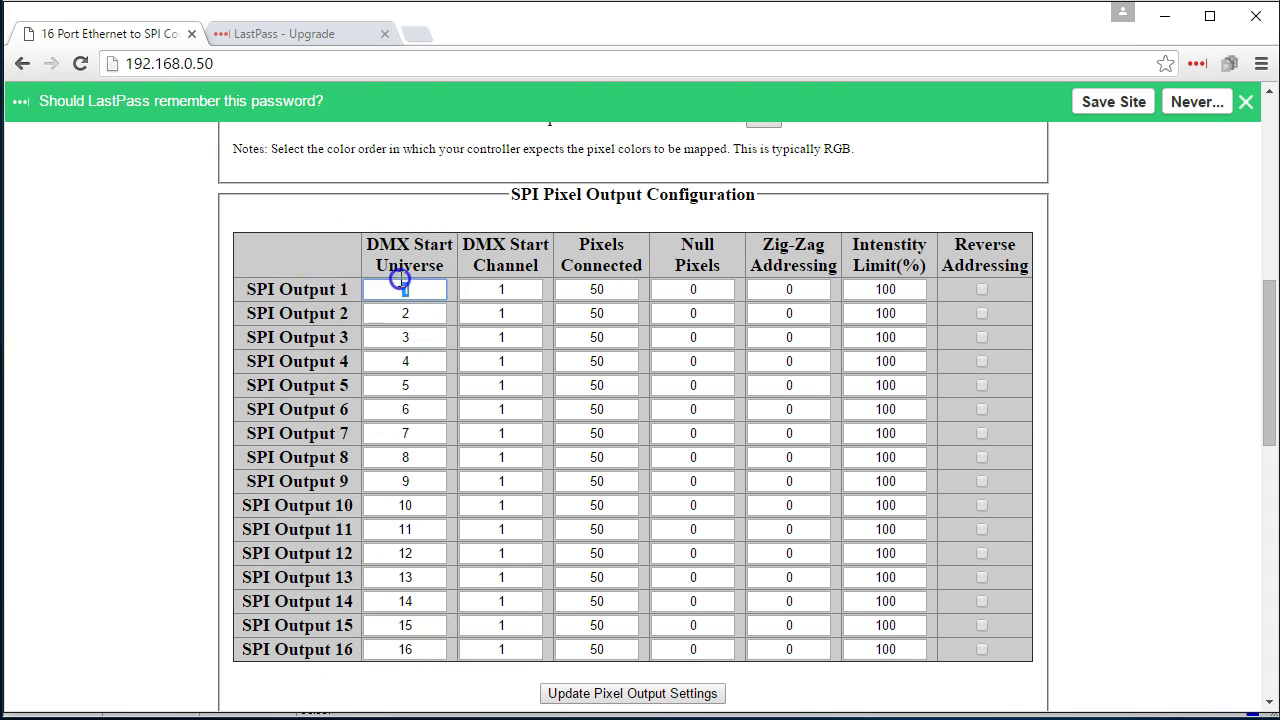
{"action": "double_click", "coordinate": [415, 288]}
{"action": "key", "text": "Tab"}
{"action": "key", "text": "Tab"}
{"action": "key", "text": "Tab"}
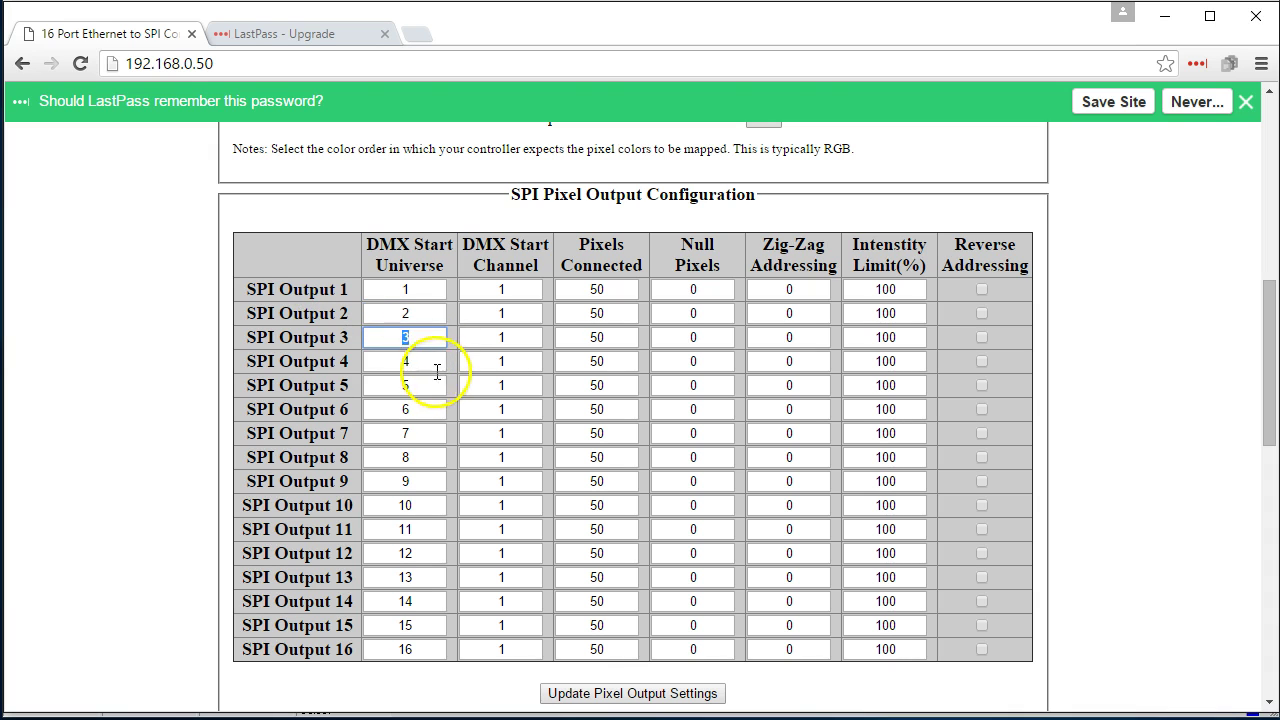
{"action": "double_click", "coordinate": [629, 288]}
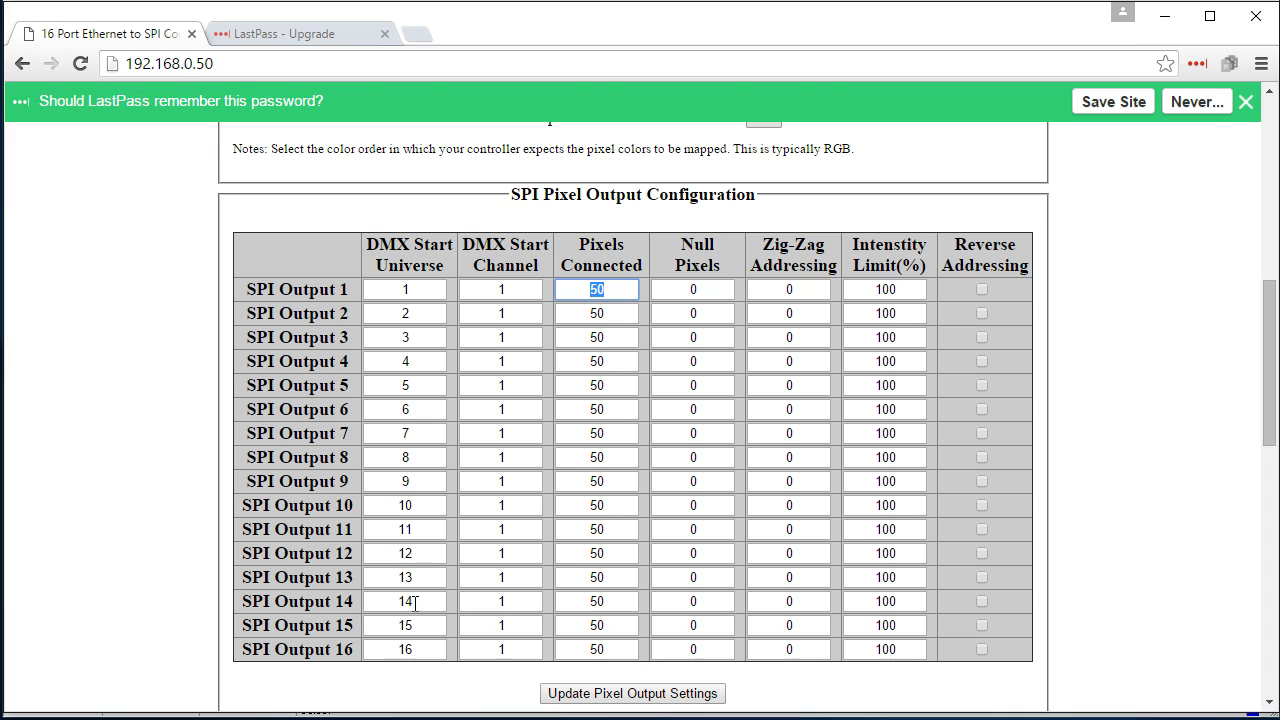
{"action": "left_click", "coordinate": [600, 694]}
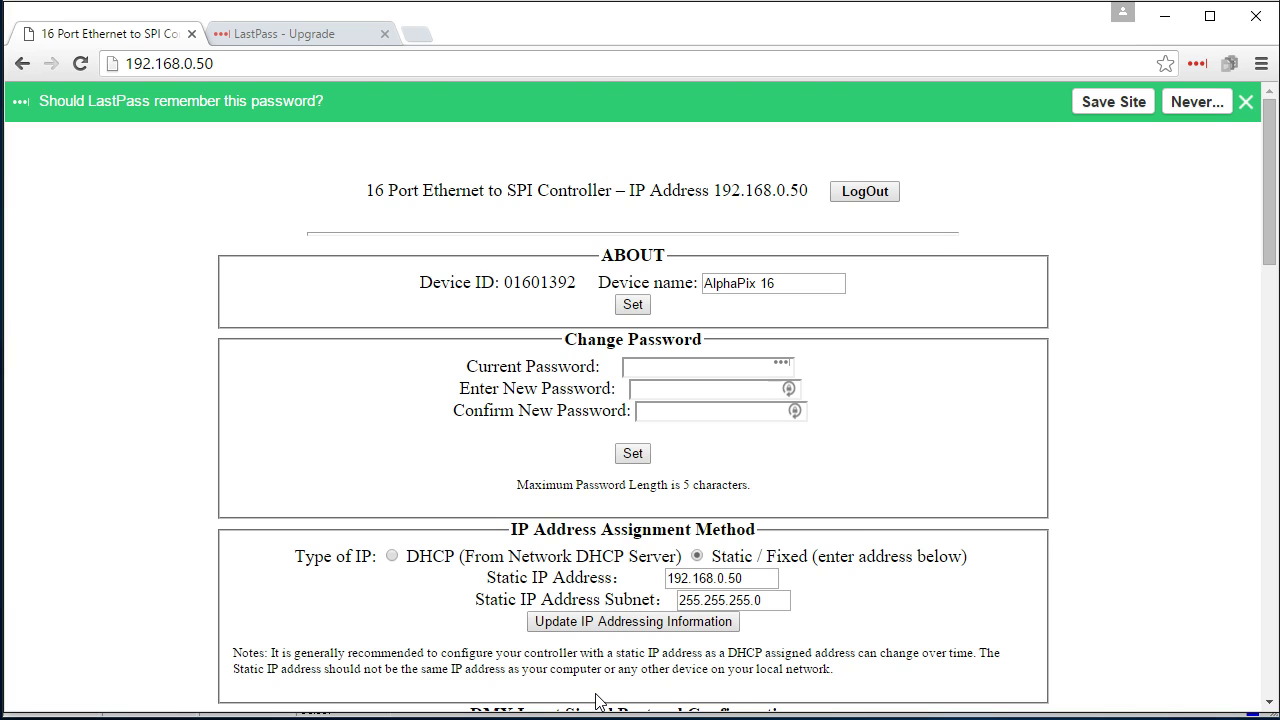
Set the Pixel Chip Color Order to BRG and apply it to the controller
{"action": "scroll", "coordinate": [597, 700], "scroll_direction": "down", "scroll_amount": 5}
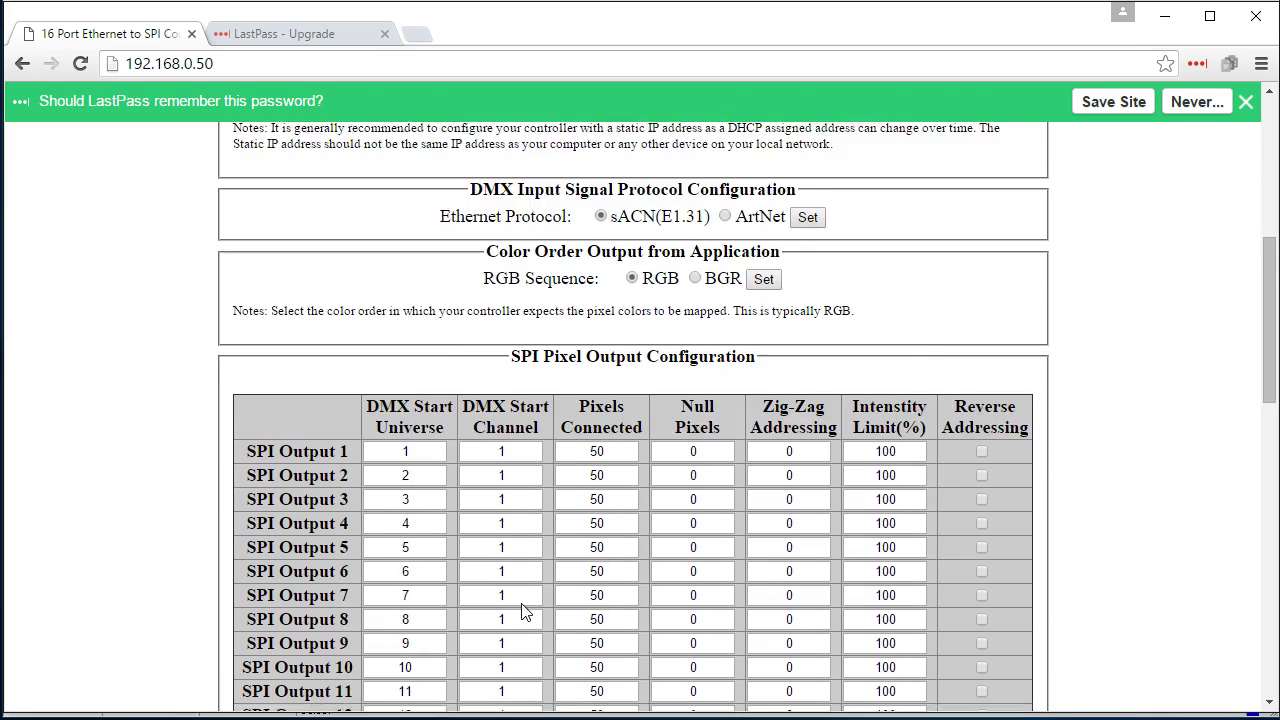
{"action": "scroll", "coordinate": [521, 612], "scroll_direction": "down", "scroll_amount": 7}
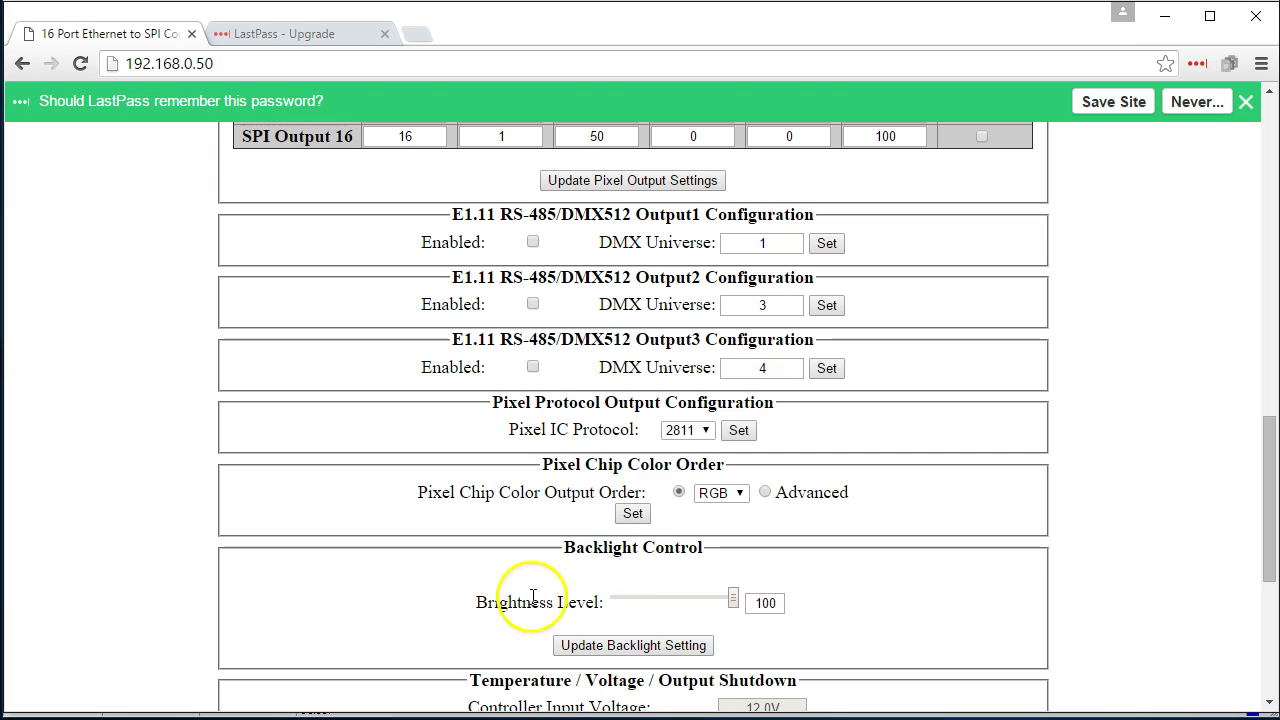
{"action": "left_click", "coordinate": [729, 492]}
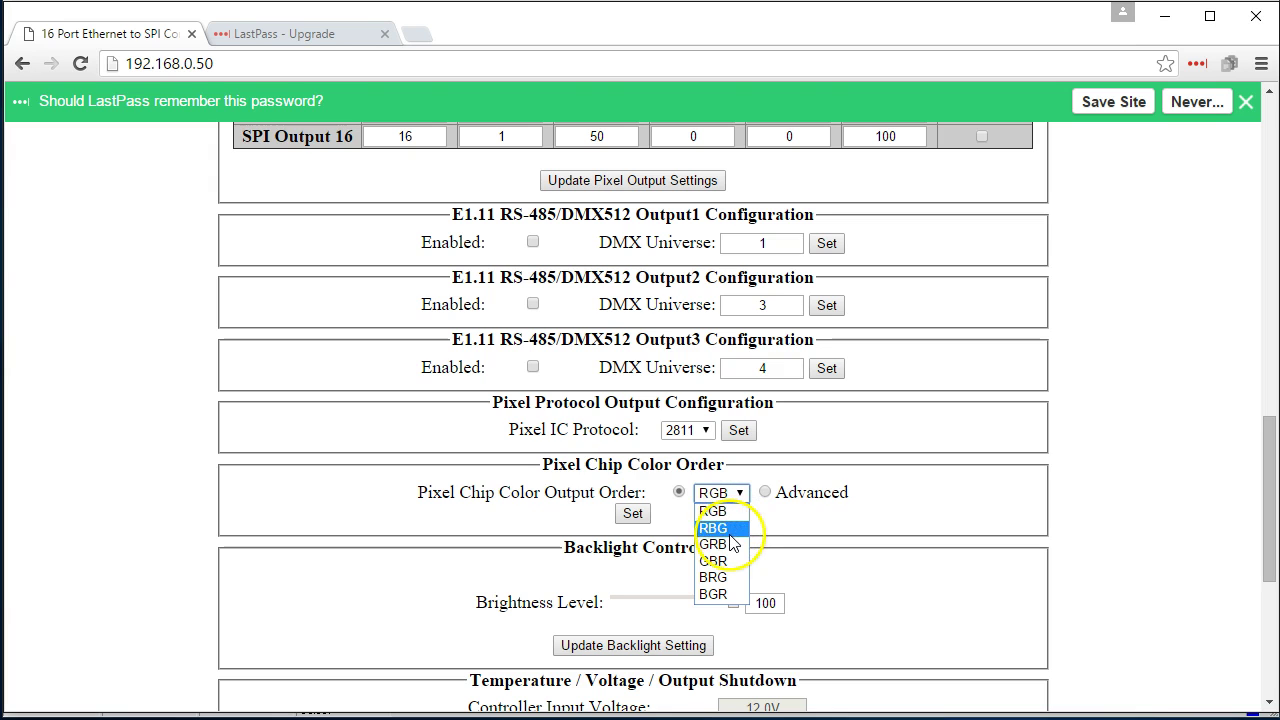
{"action": "left_click", "coordinate": [727, 581]}
{"action": "left_click", "coordinate": [634, 515]}
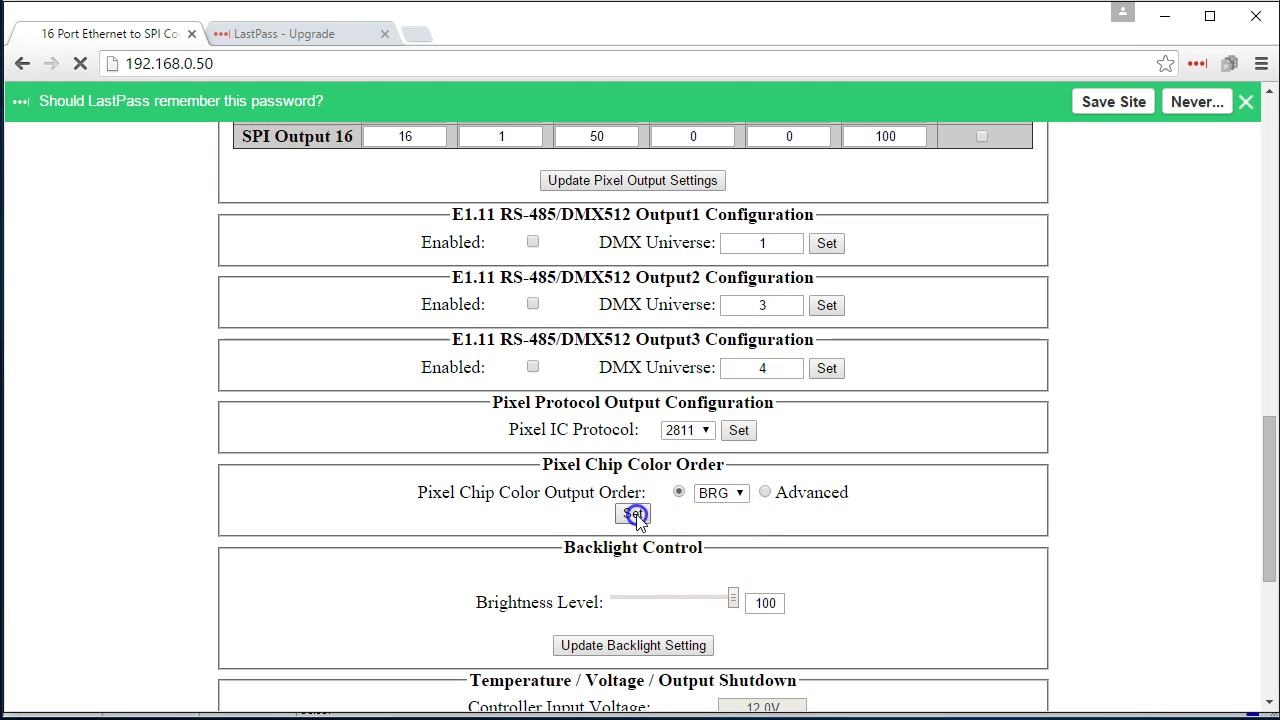
{"action": "left_click", "coordinate": [555, 513]}
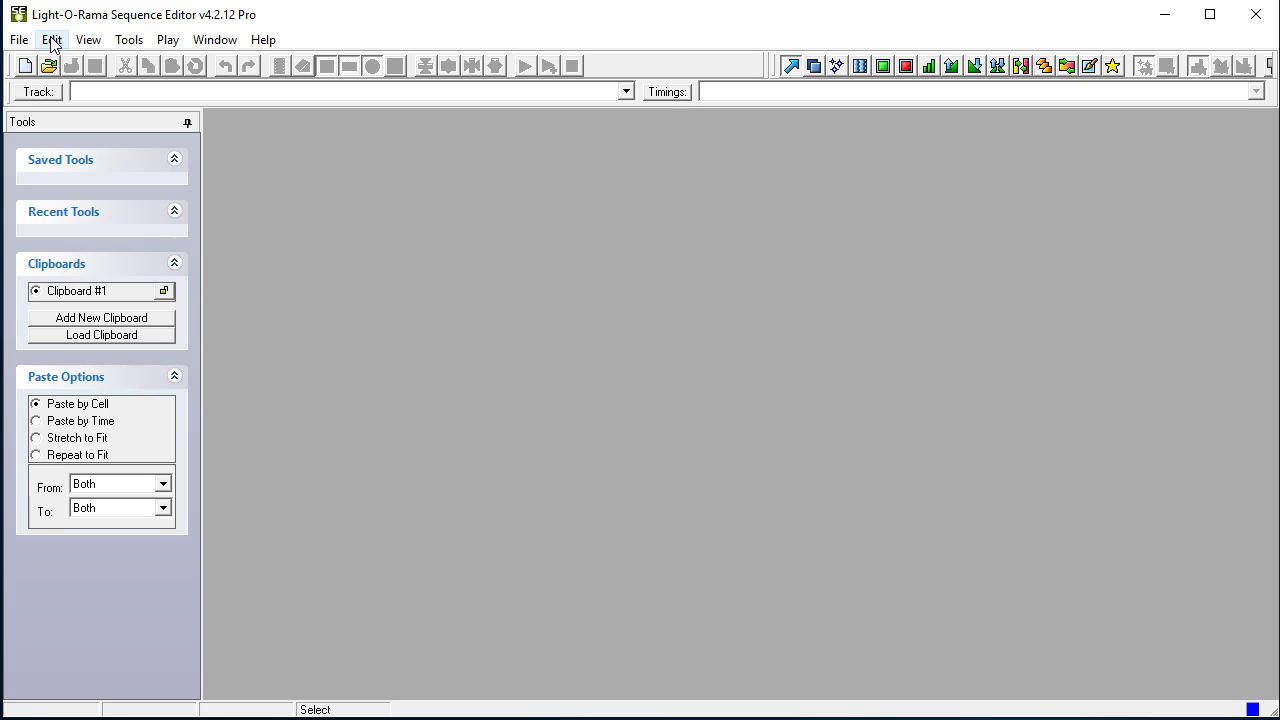
Show the Edit menu in the empty Light-O-Rama Sequence Editor
{"action": "left_click", "coordinate": [52, 42]}
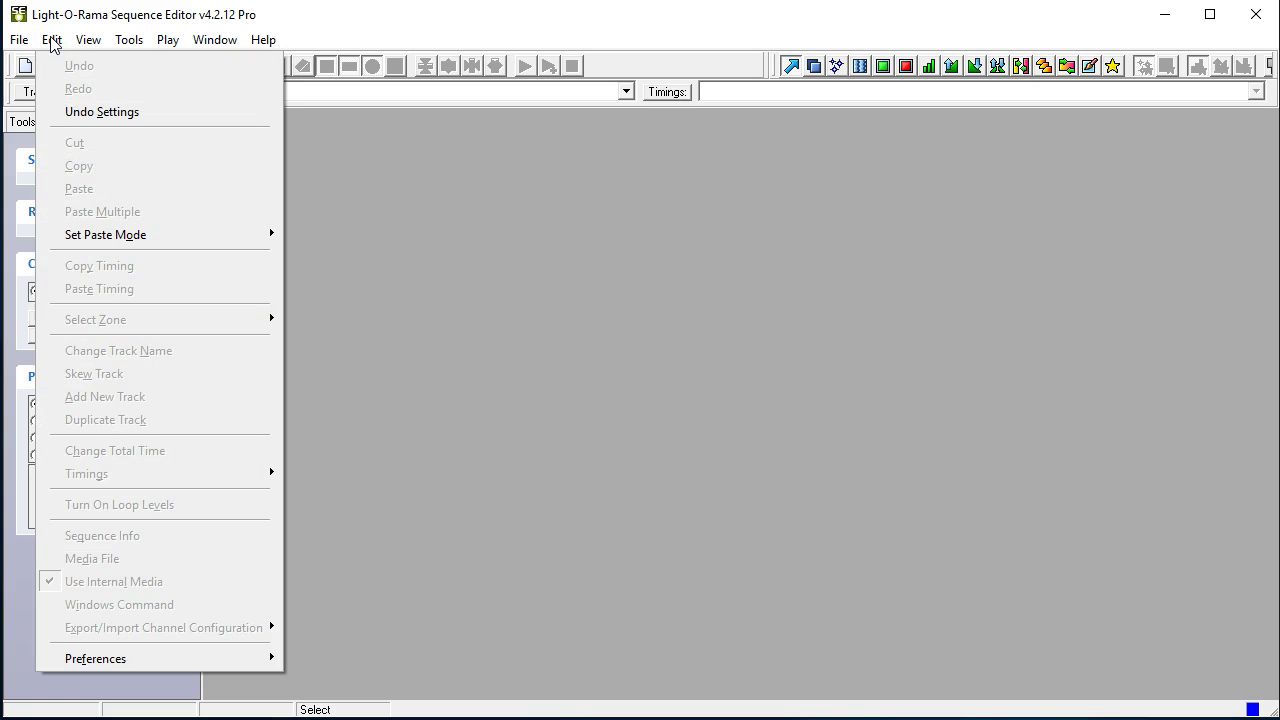
Open the existing sequence '16 Ribbon Pixel Tree-God Bless The USA.lms'
{"action": "left_click", "coordinate": [26, 42]}
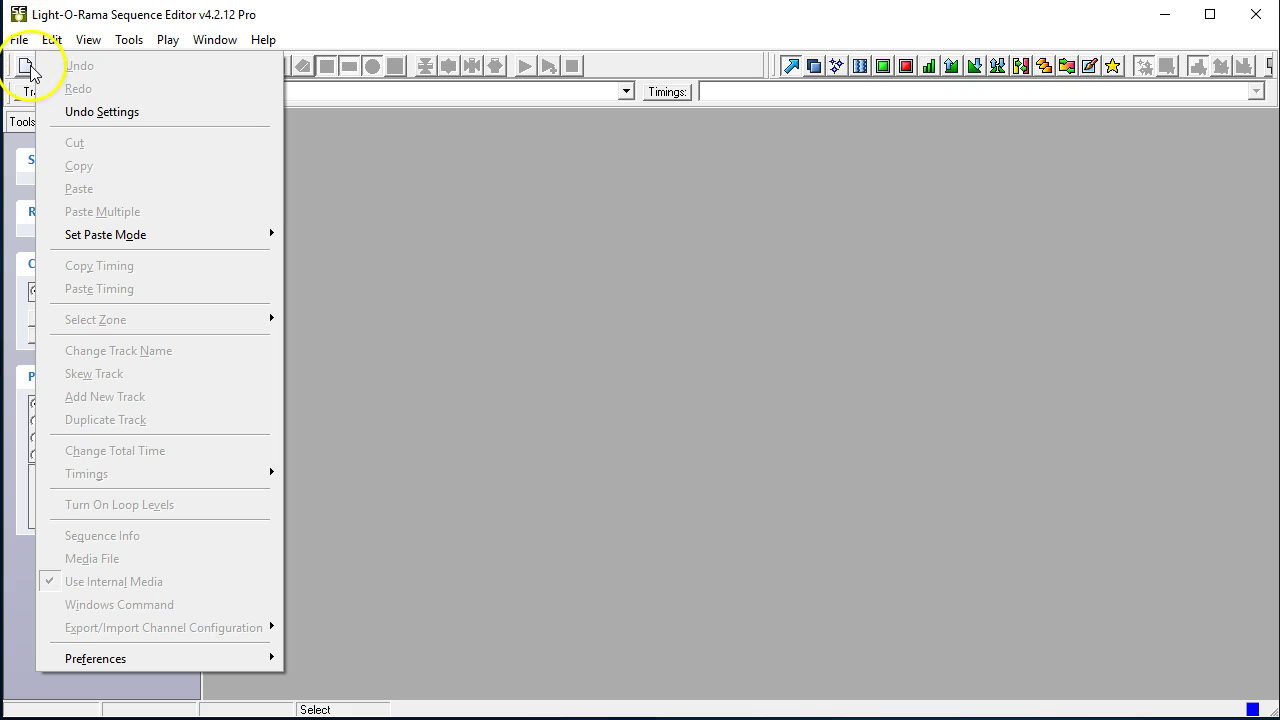
{"action": "left_click", "coordinate": [25, 66]}
{"action": "left_click", "coordinate": [25, 66]}
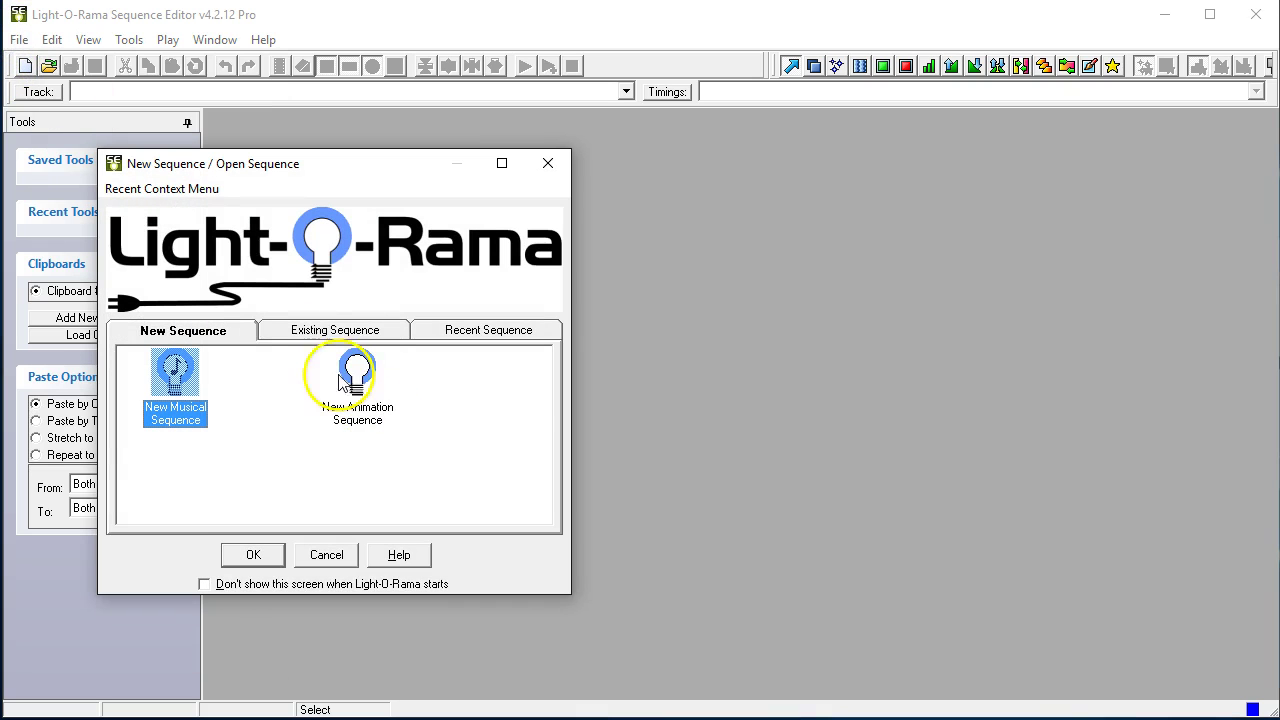
{"action": "left_click", "coordinate": [335, 330]}
{"action": "left_click", "coordinate": [215, 396]}
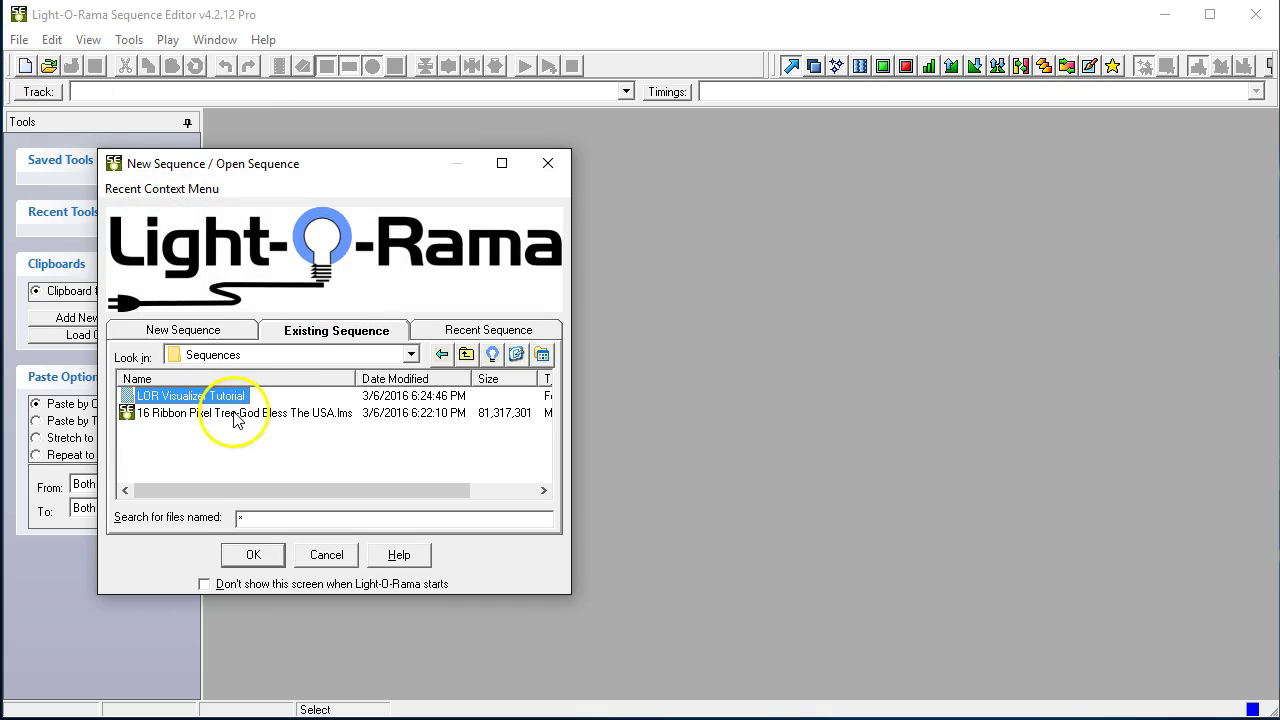
{"action": "left_click", "coordinate": [205, 413]}
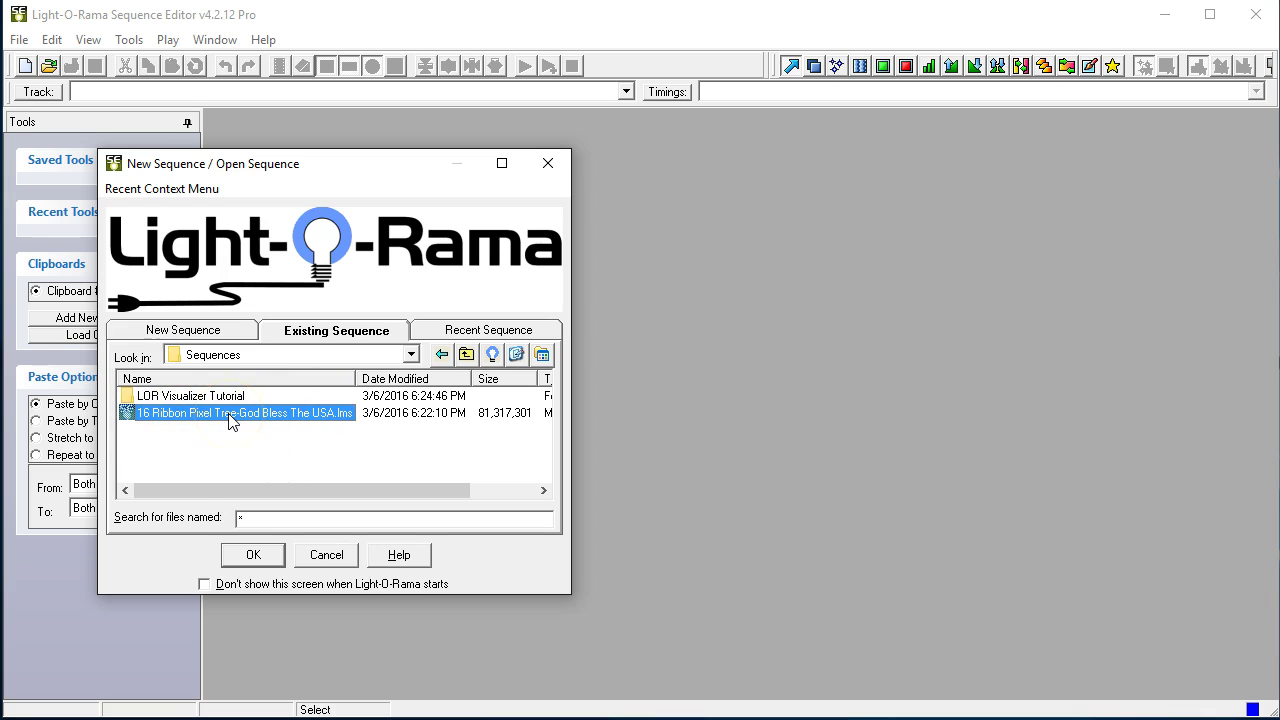
{"action": "double_click", "coordinate": [228, 420]}
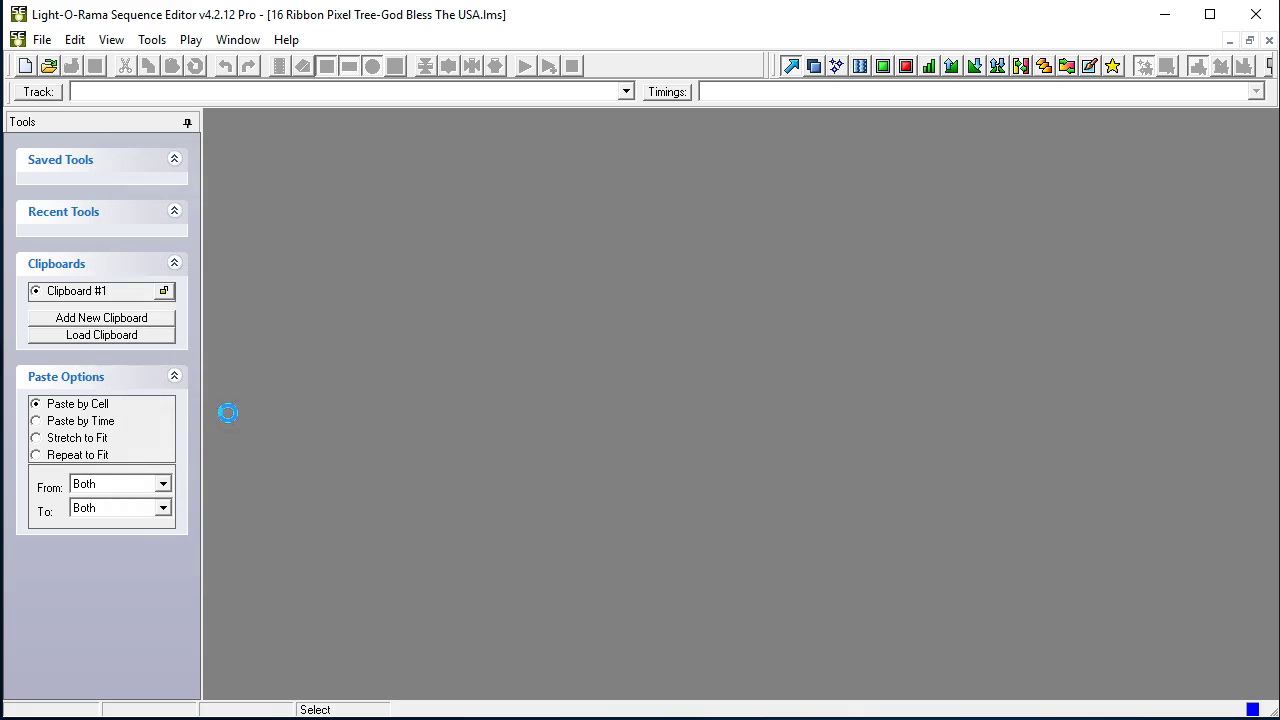
Inspect the event timings on the Star 06 channel
{"action": "left_click", "coordinate": [390, 259]}
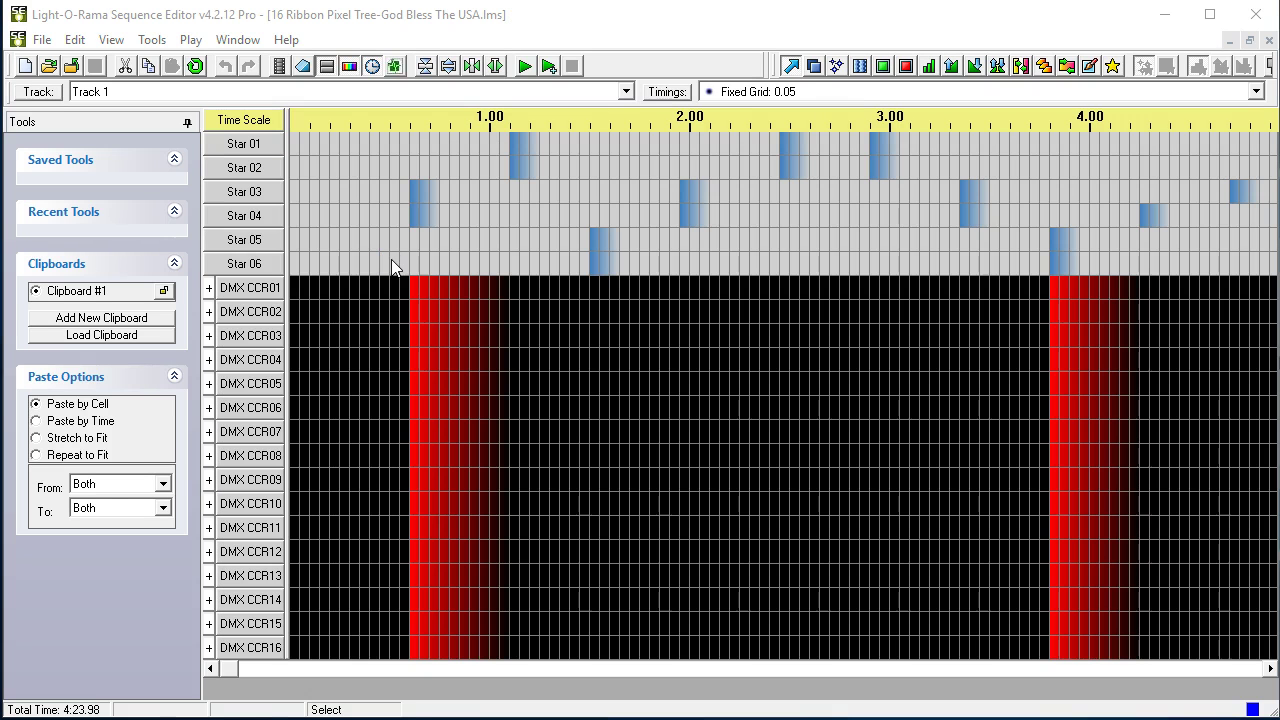
{"action": "mouse_move", "coordinate": [391, 259]}
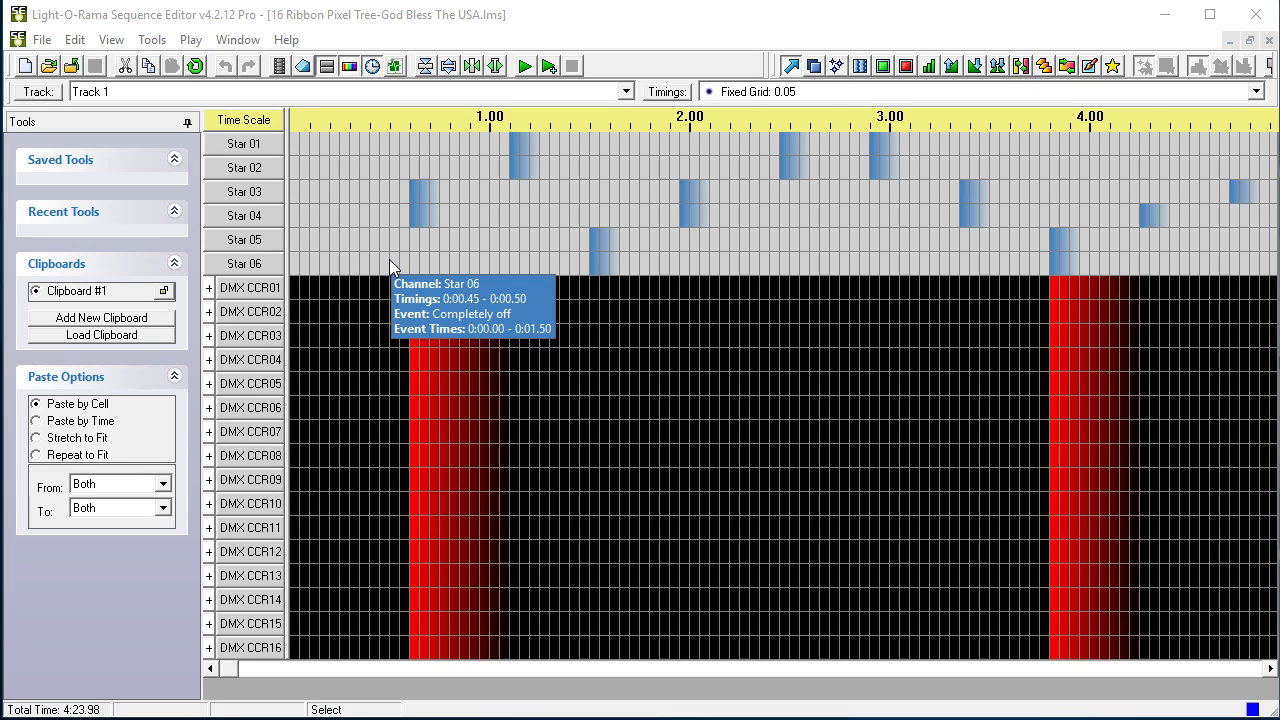
{"action": "left_click", "coordinate": [379, 264]}
{"action": "left_click", "coordinate": [319, 268]}
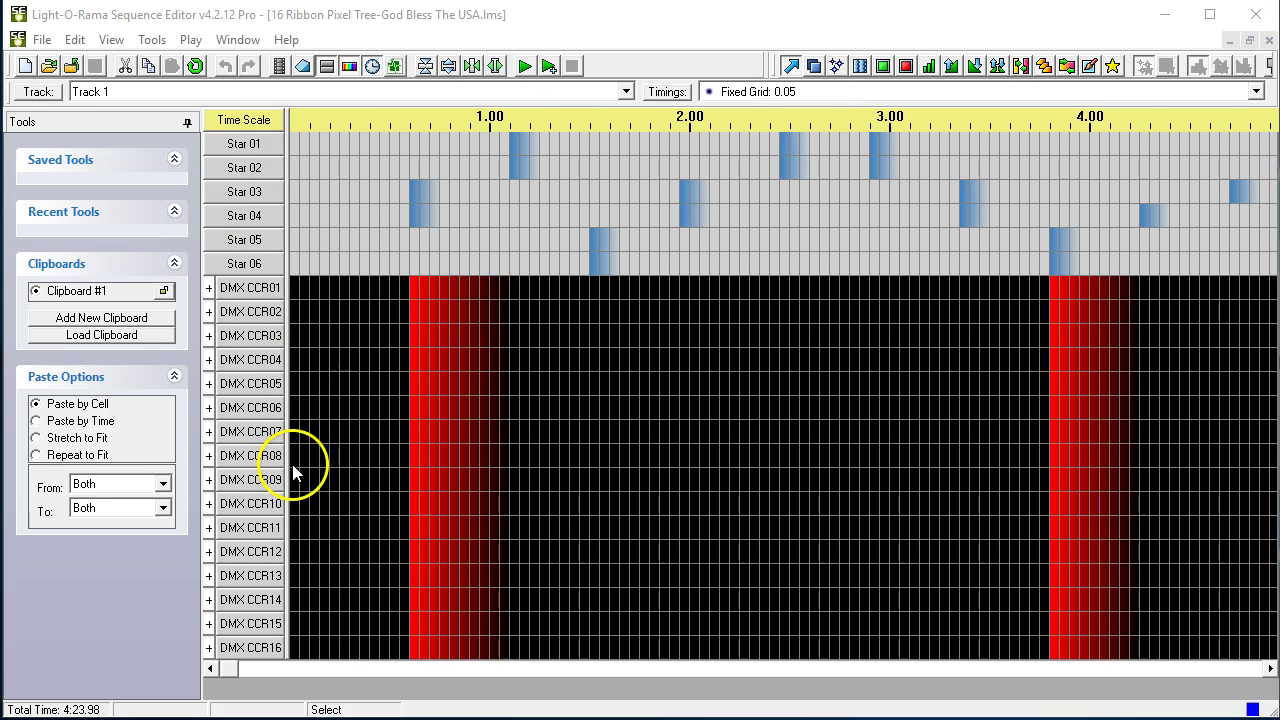
{"action": "left_click", "coordinate": [80, 40]}
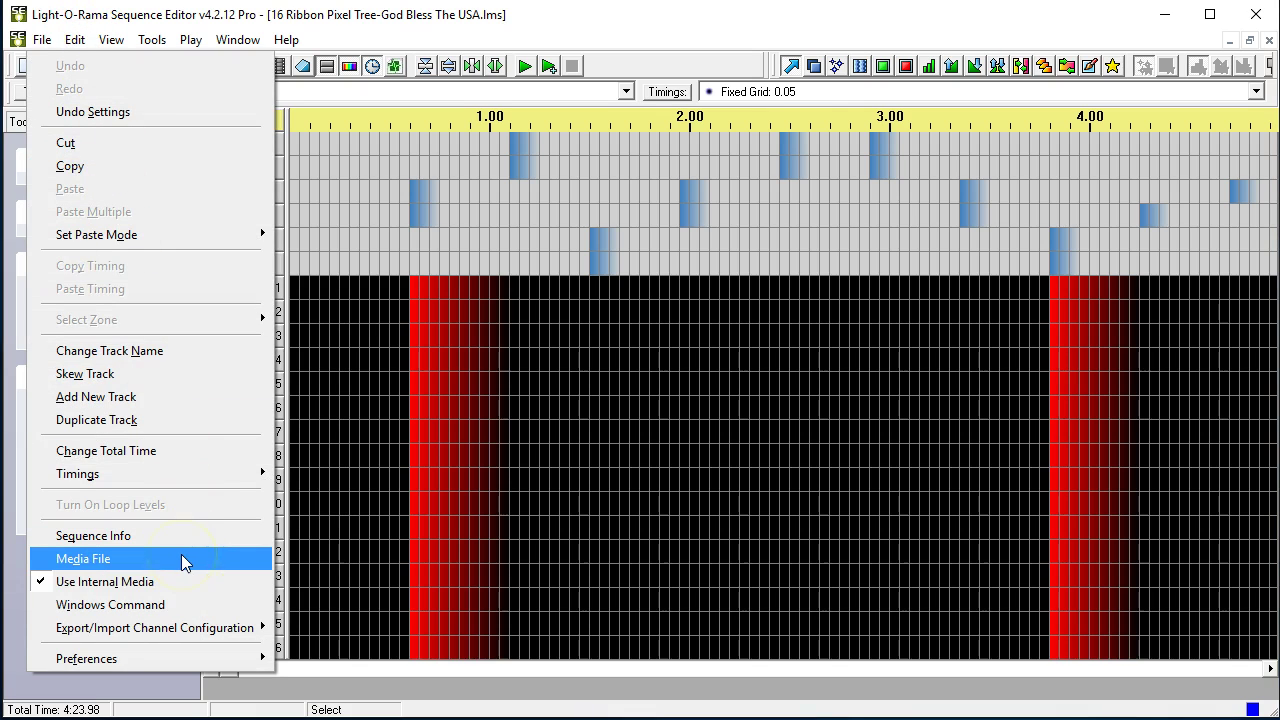
From Network Preferences, open Advanced Configuration and bring up the DMX Universe 1 settings
{"action": "left_click", "coordinate": [172, 664]}
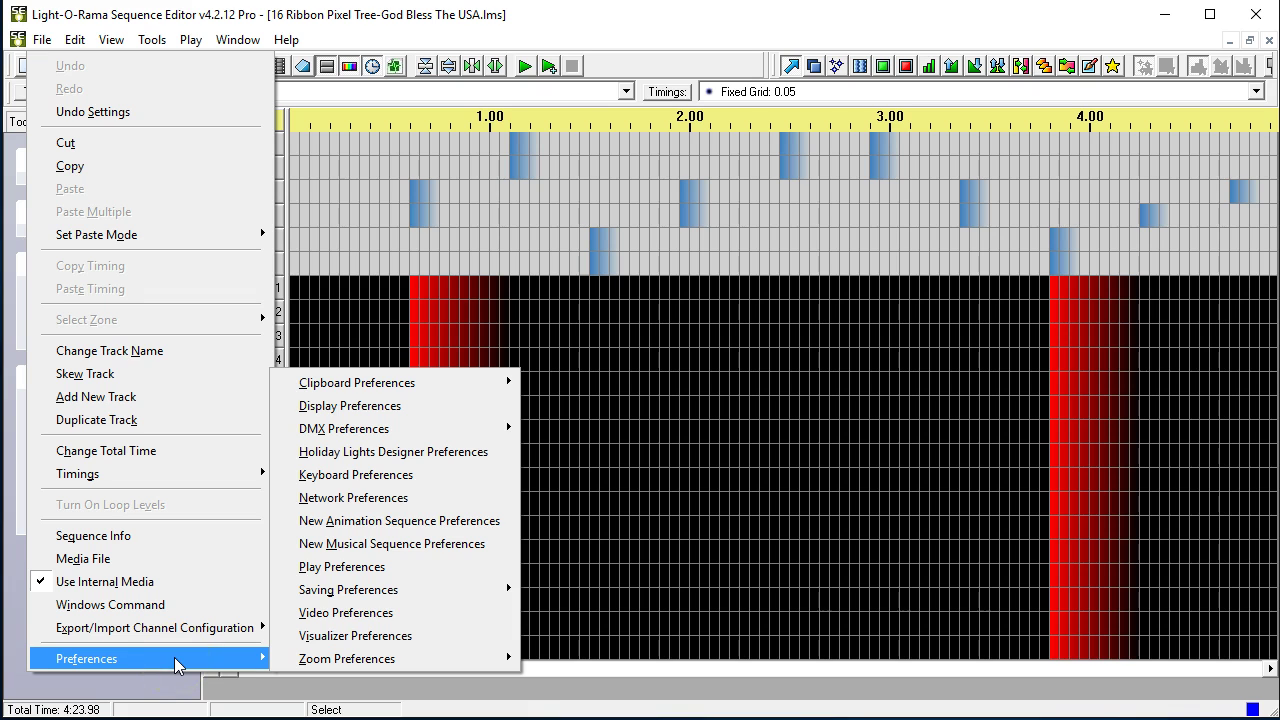
{"action": "left_click", "coordinate": [327, 497]}
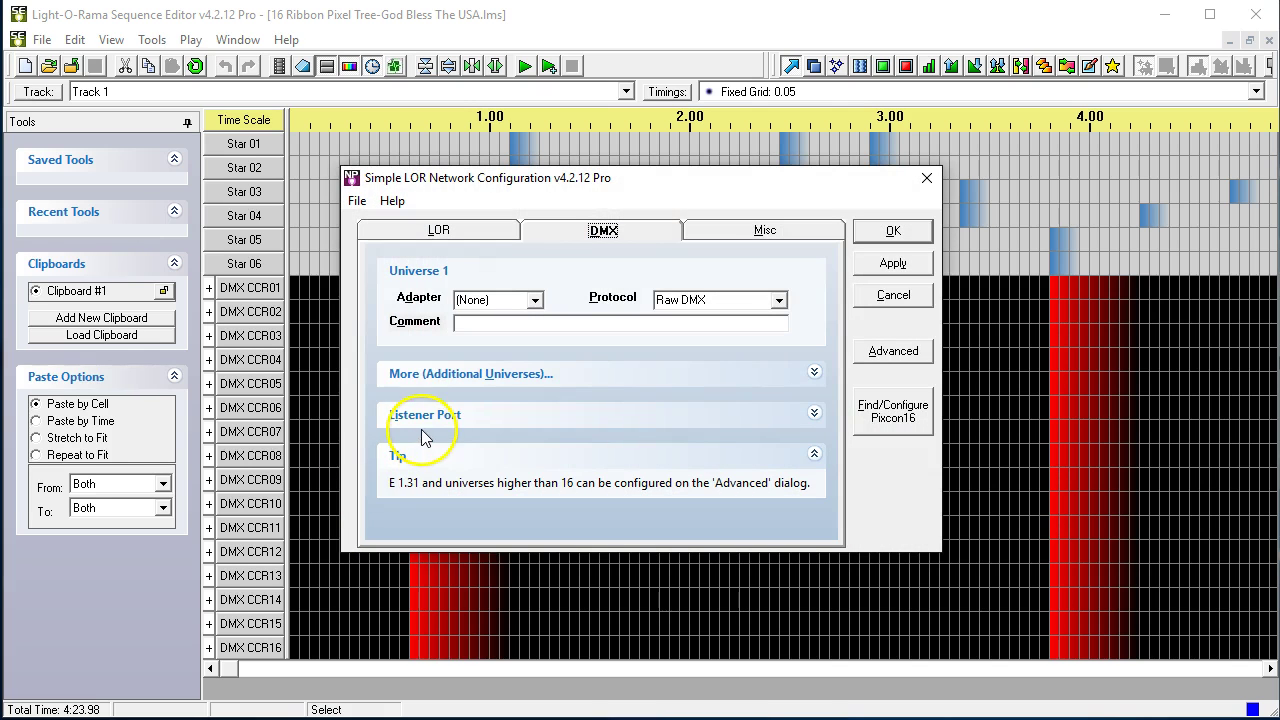
{"action": "left_click", "coordinate": [893, 353]}
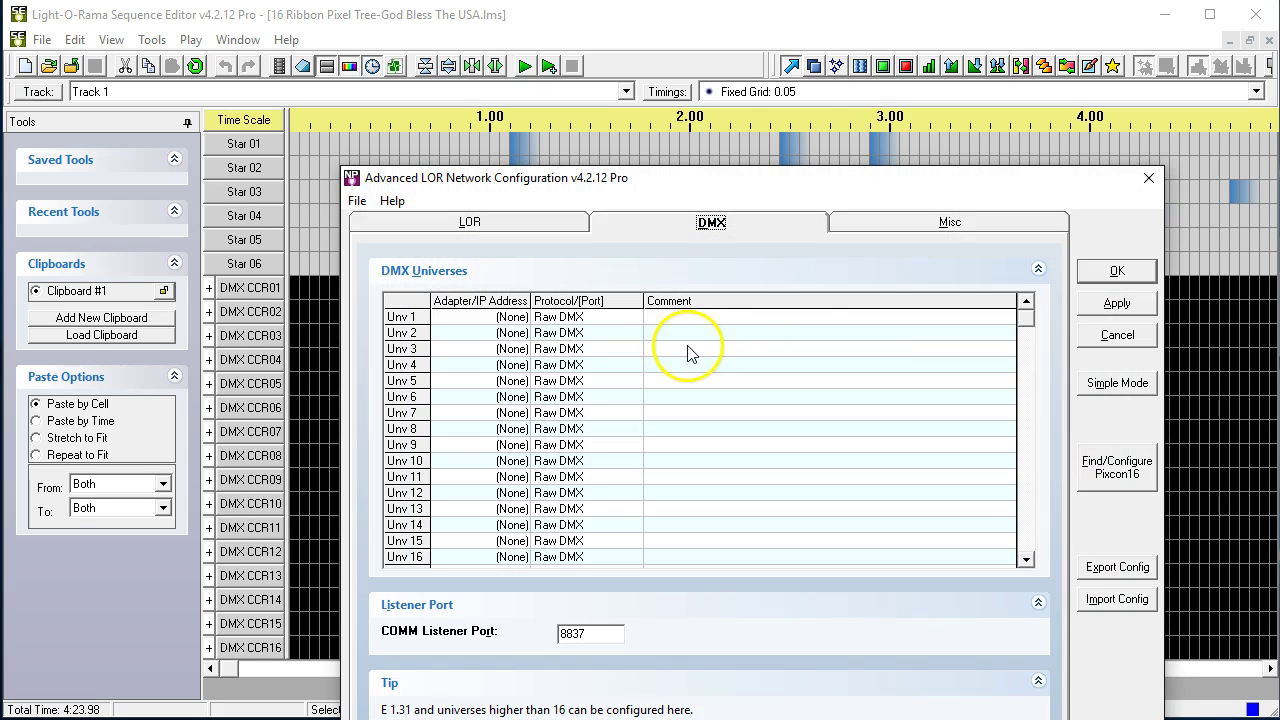
{"action": "left_click_drag", "start_coordinate": [565, 193], "coordinate": [513, 70]}
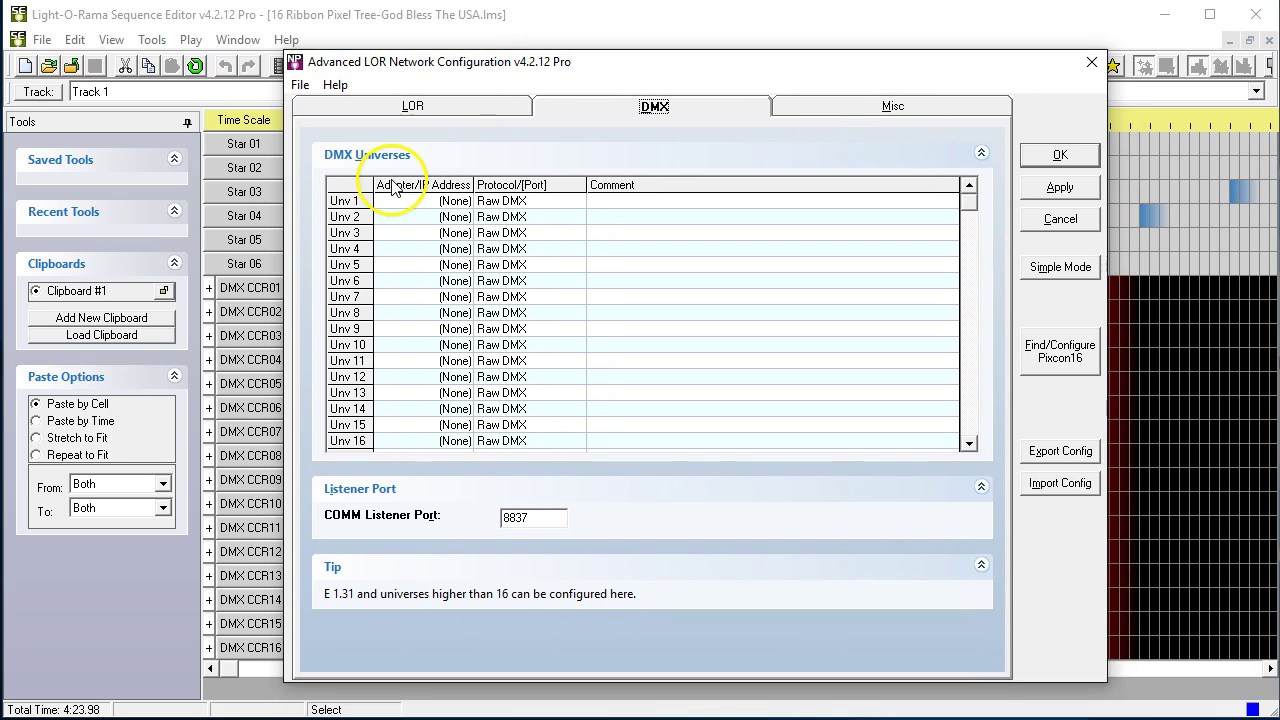
{"action": "left_click", "coordinate": [344, 203]}
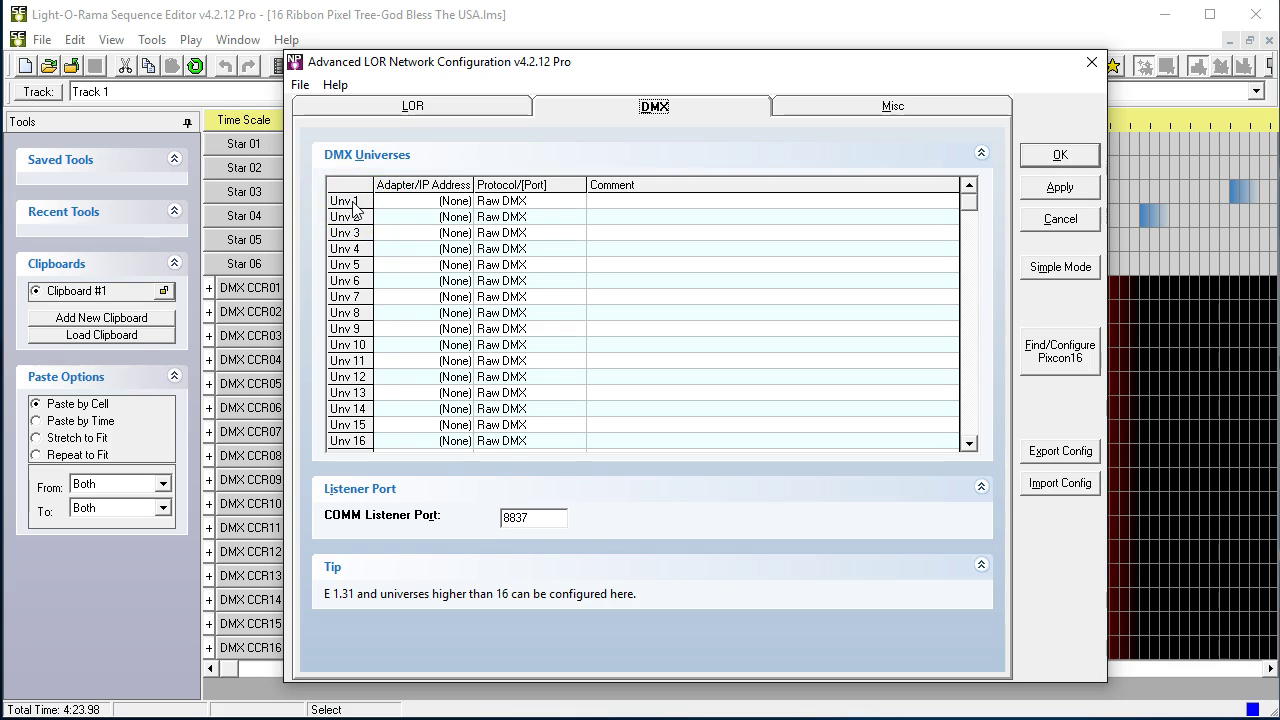
{"action": "double_click", "coordinate": [352, 204]}
Set universe 1 to E1.31 with the specified IP address 192.168.0.50
{"action": "left_click", "coordinate": [485, 362]}
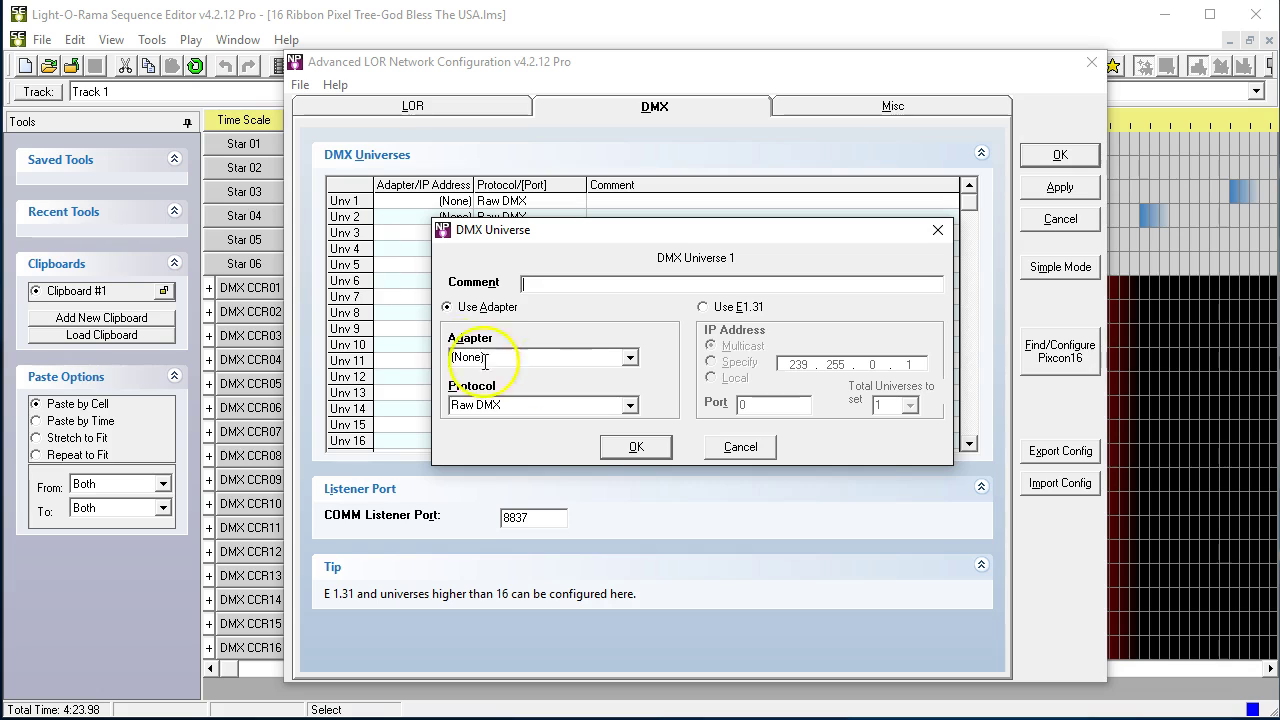
{"action": "left_click", "coordinate": [710, 307]}
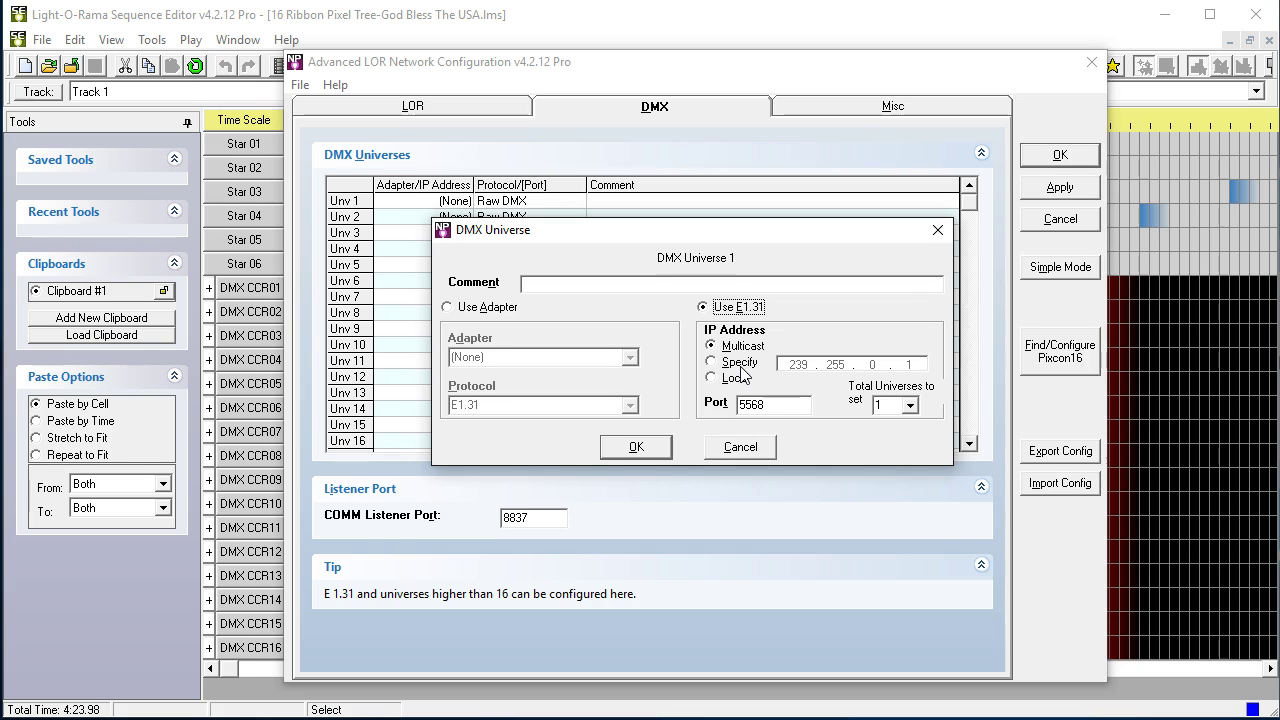
{"action": "left_click", "coordinate": [740, 363]}
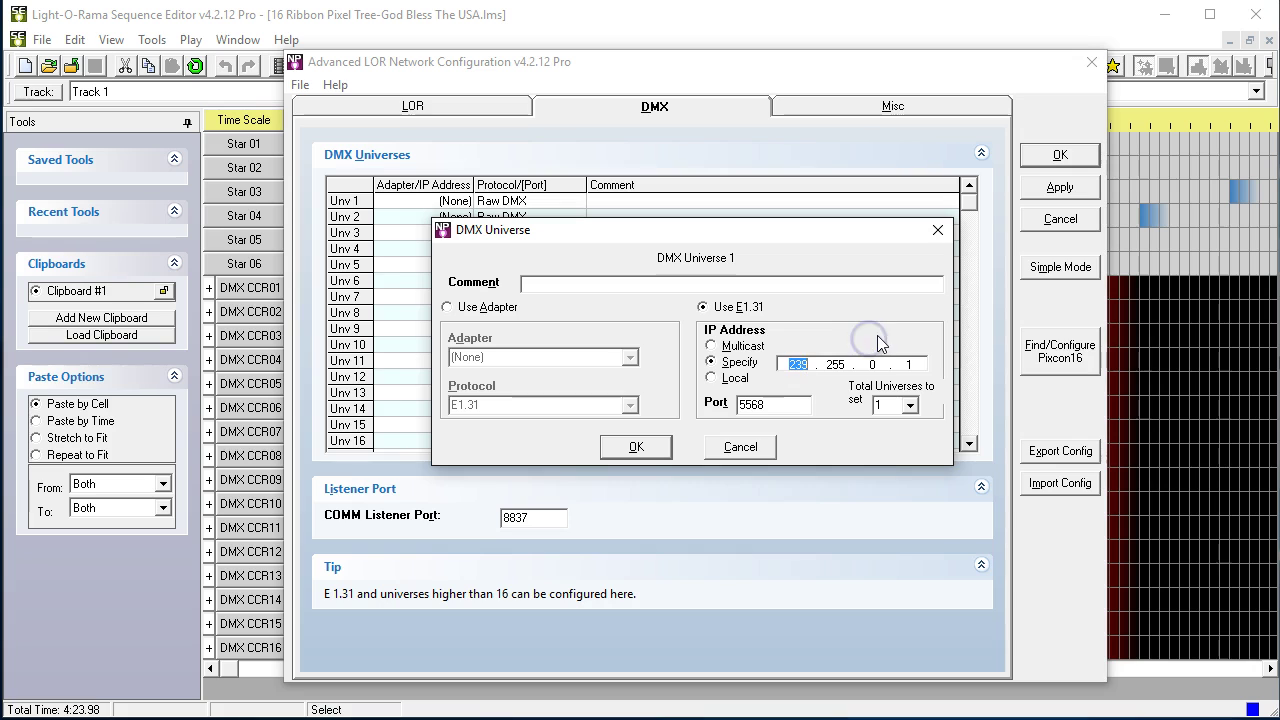
{"action": "type", "text": "19"}
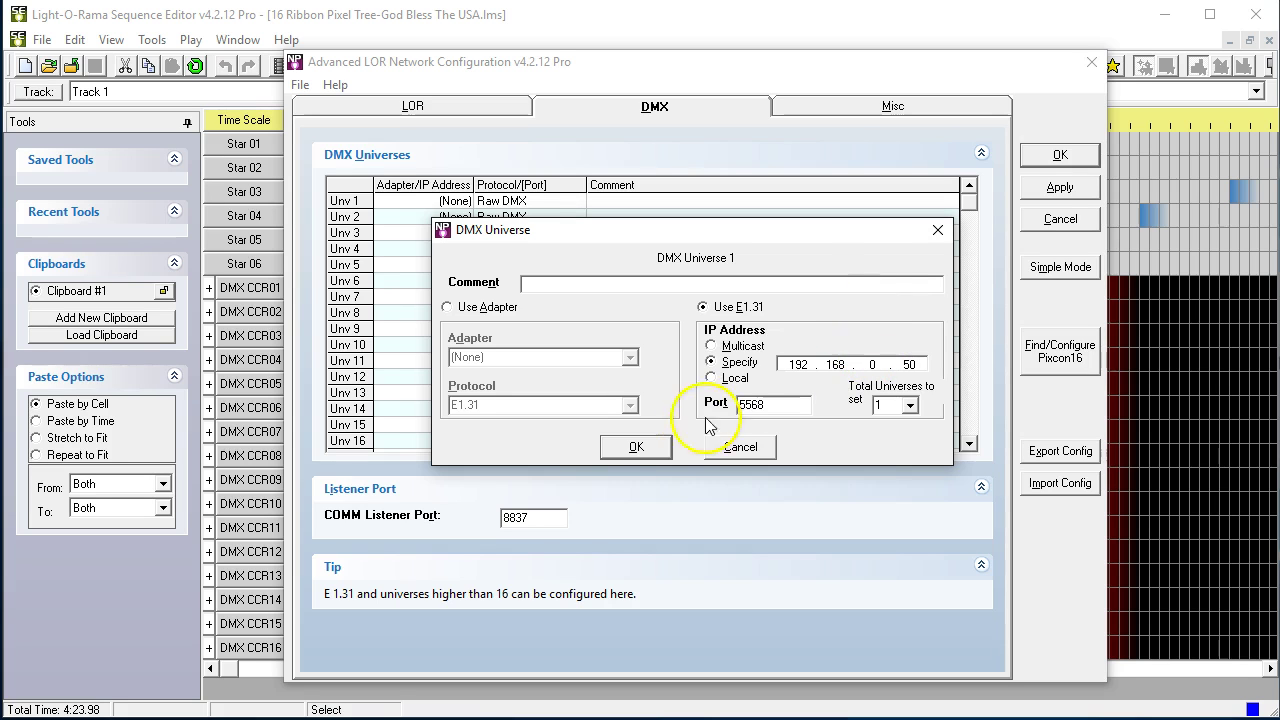
{"action": "left_click", "coordinate": [636, 447]}
Apply the same E1.31 settings to universes 2 through 8
{"action": "double_click", "coordinate": [407, 223]}
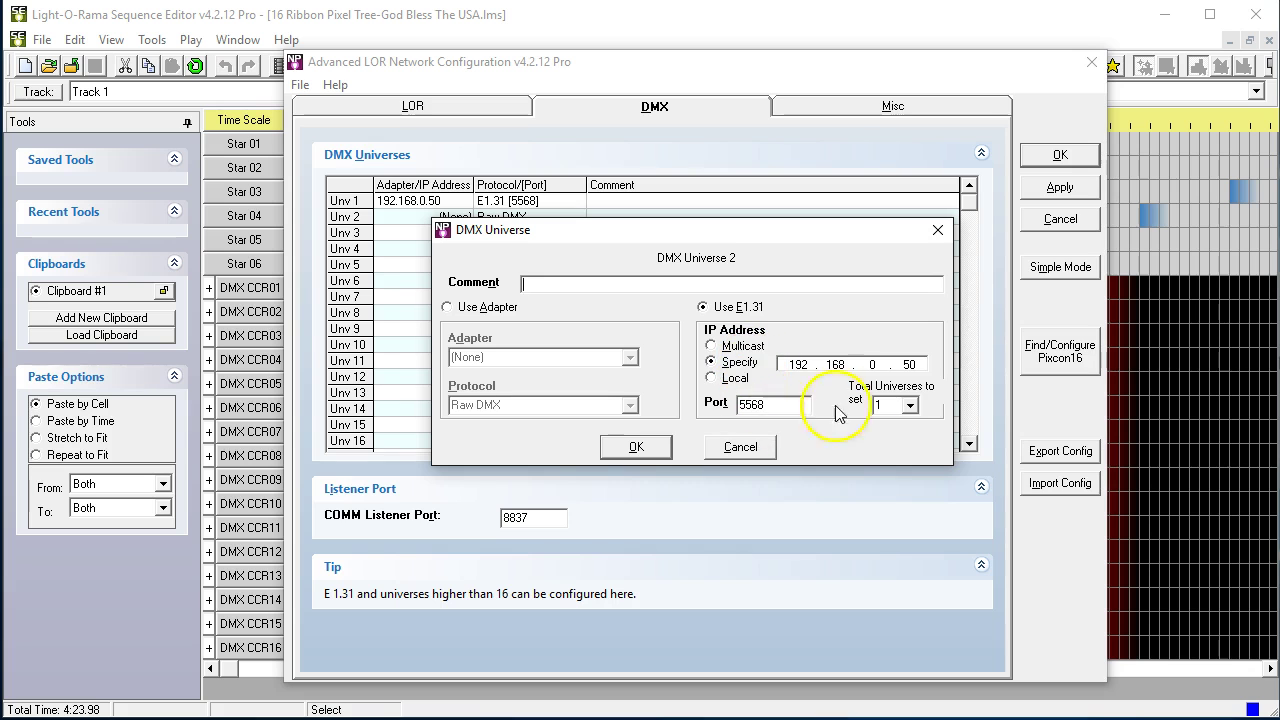
{"action": "left_click", "coordinate": [617, 445]}
{"action": "double_click", "coordinate": [408, 232]}
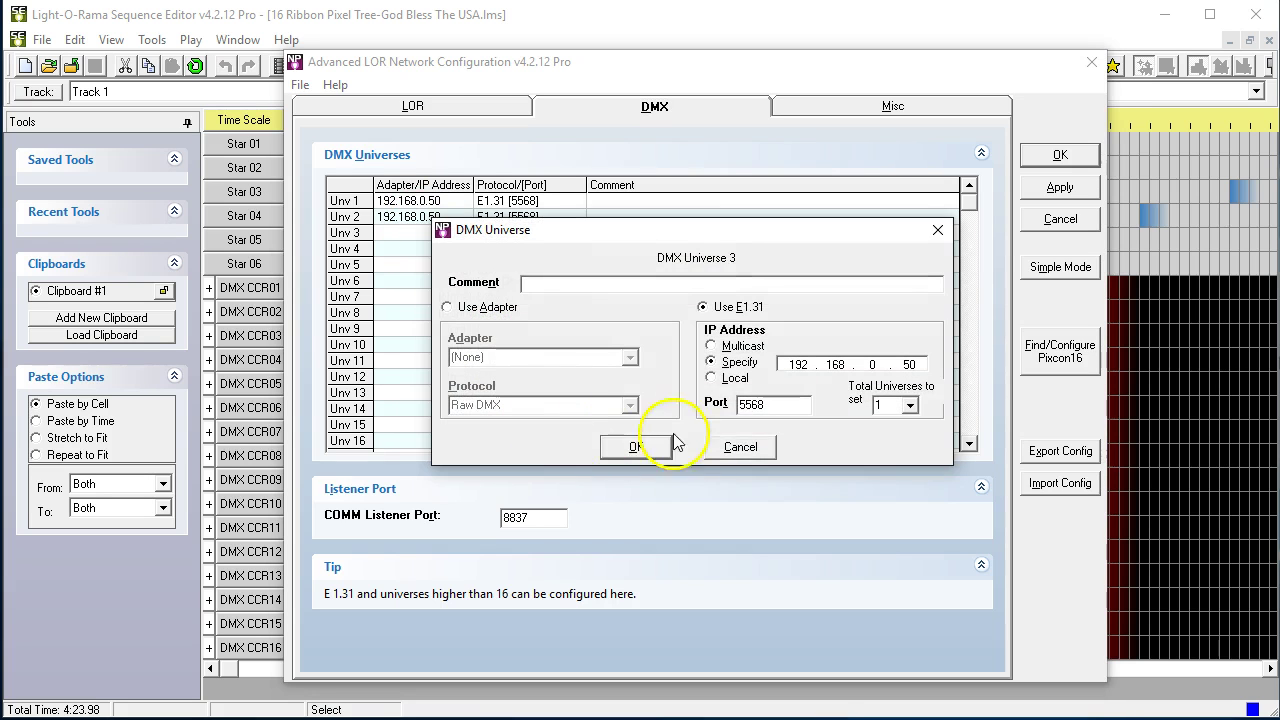
{"action": "left_click", "coordinate": [634, 447]}
{"action": "double_click", "coordinate": [403, 249]}
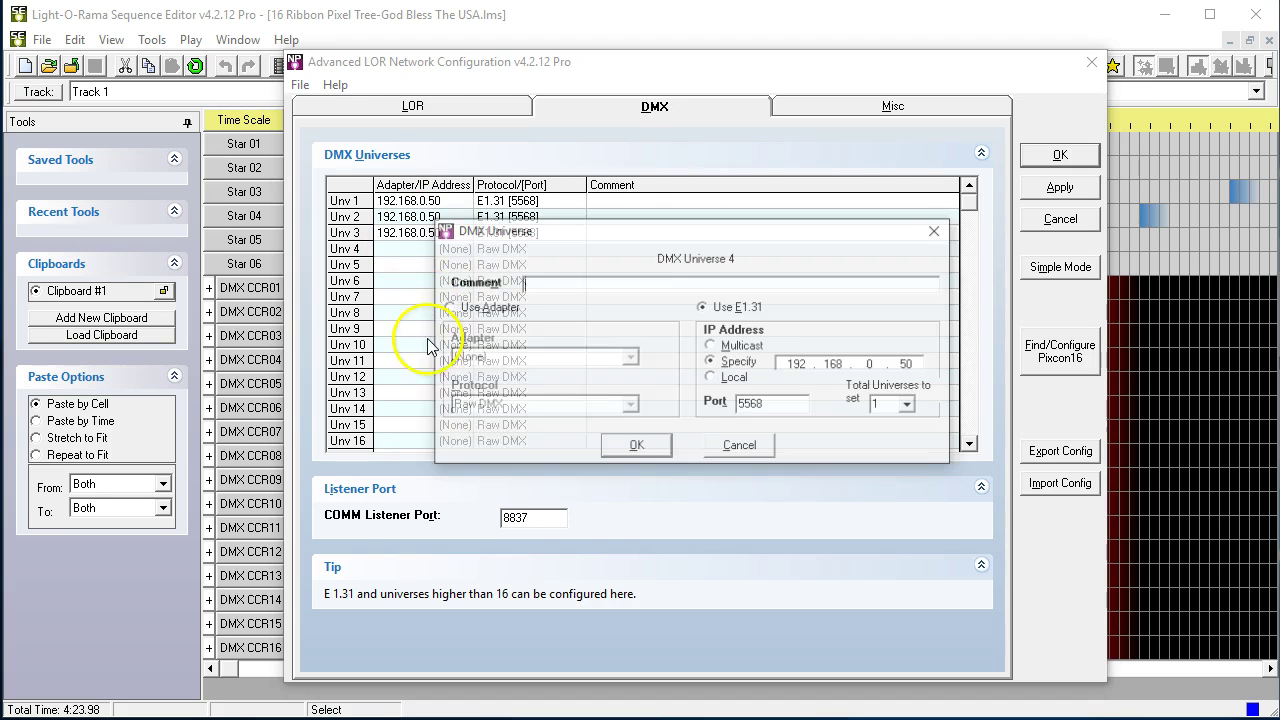
{"action": "left_click", "coordinate": [649, 452]}
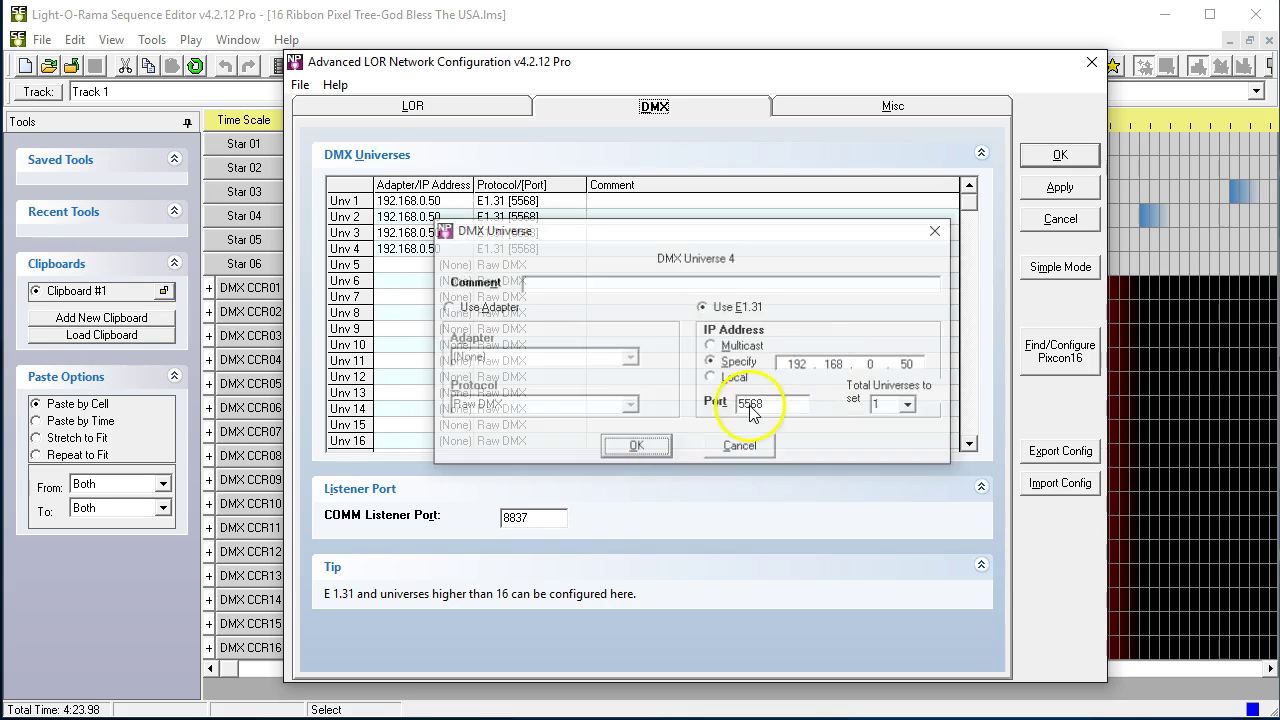
{"action": "double_click", "coordinate": [405, 265]}
{"action": "left_click", "coordinate": [628, 451]}
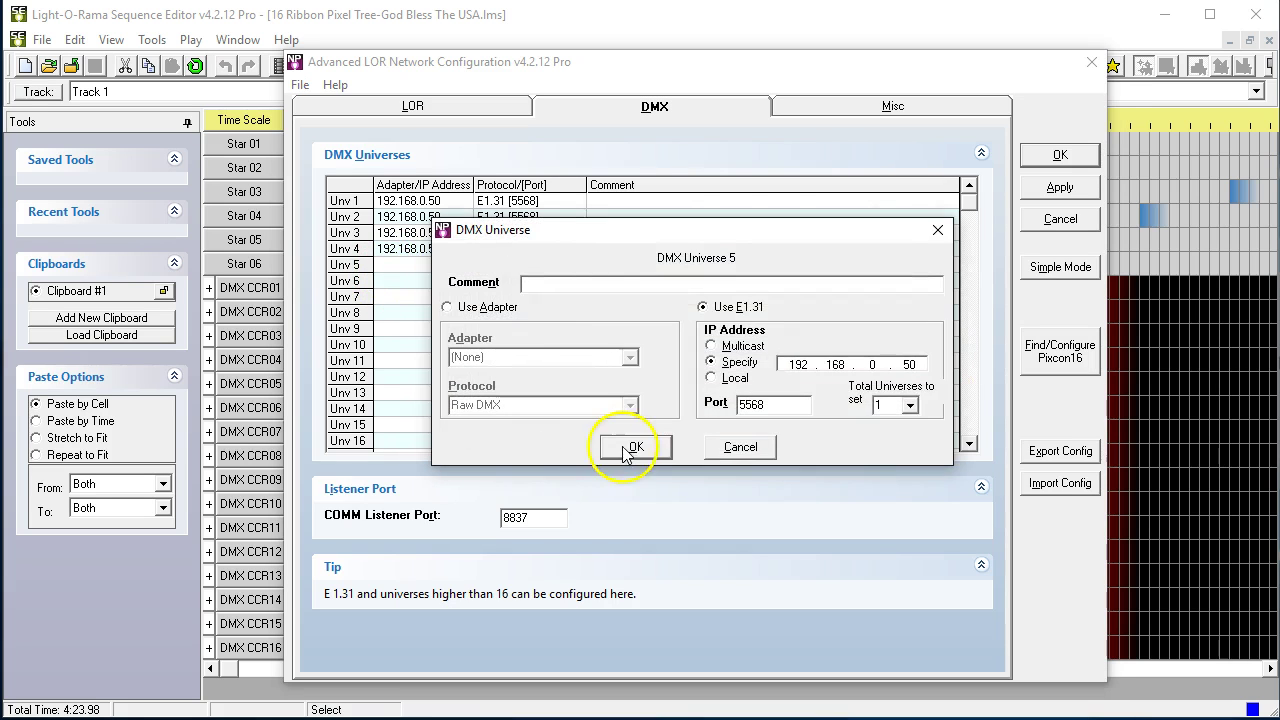
{"action": "double_click", "coordinate": [405, 281]}
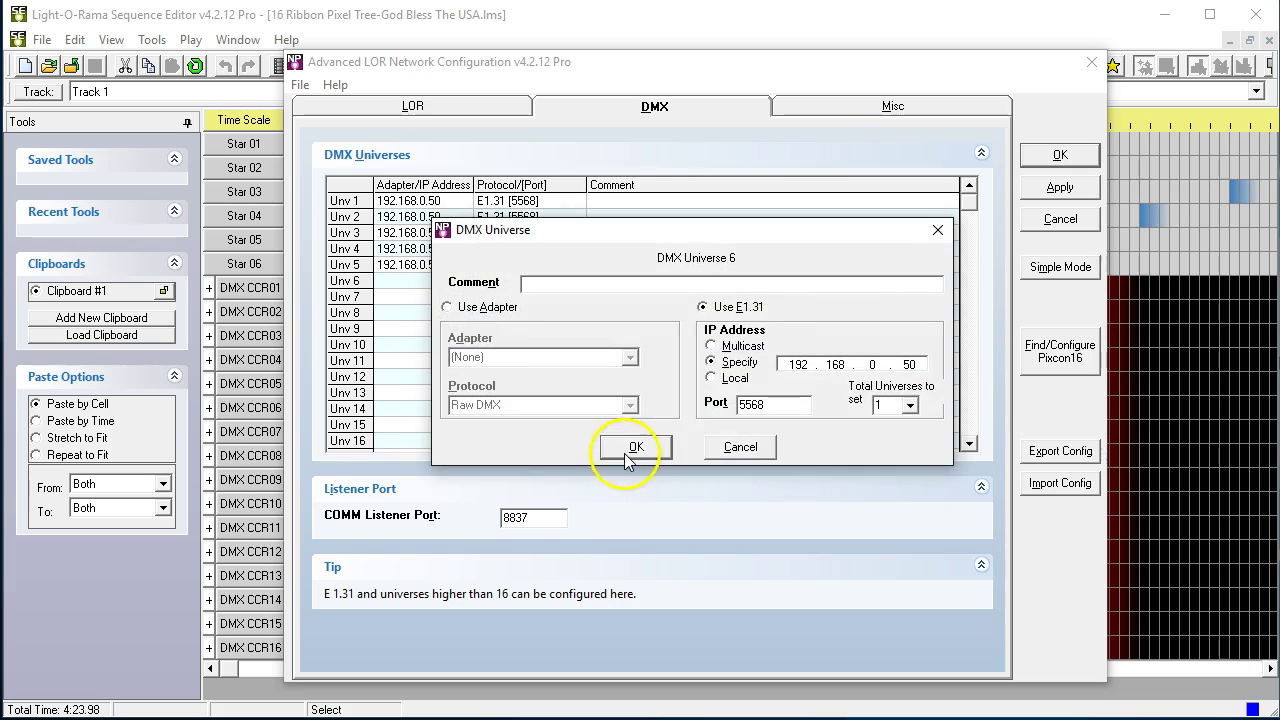
{"action": "left_click", "coordinate": [636, 445]}
{"action": "double_click", "coordinate": [405, 297]}
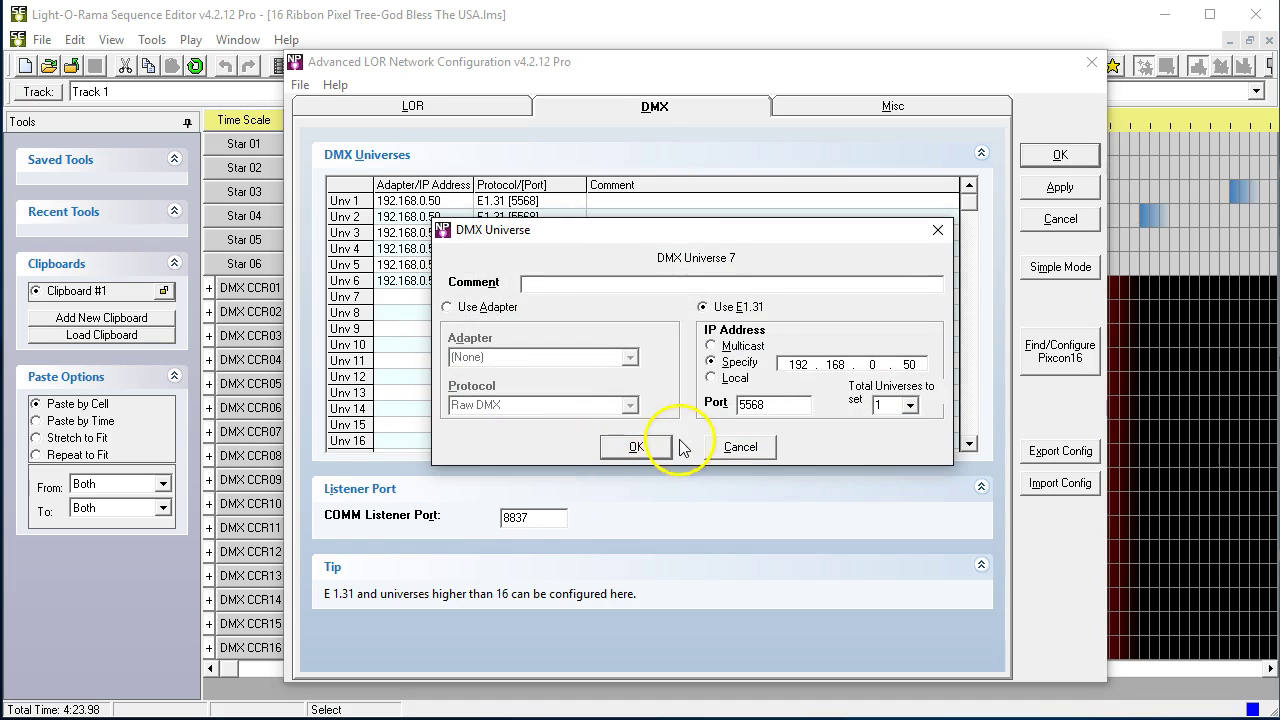
{"action": "left_click", "coordinate": [636, 445]}
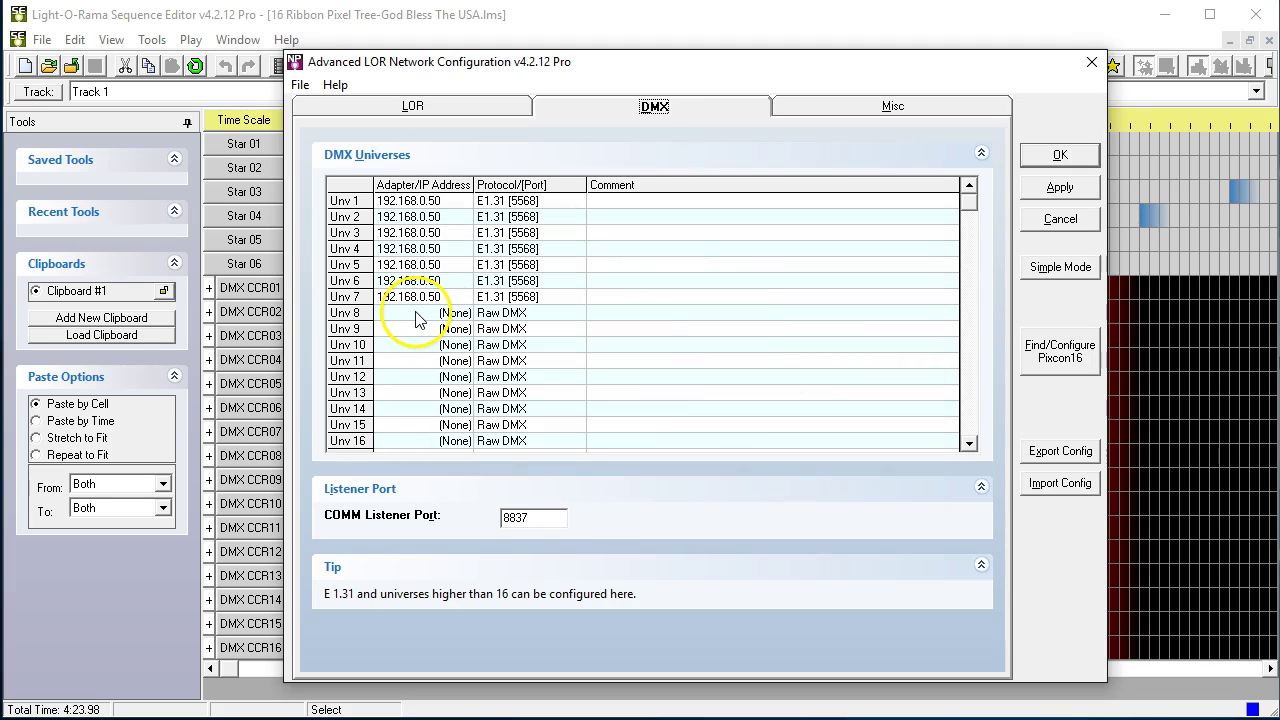
{"action": "double_click", "coordinate": [414, 314]}
{"action": "left_click", "coordinate": [632, 447]}
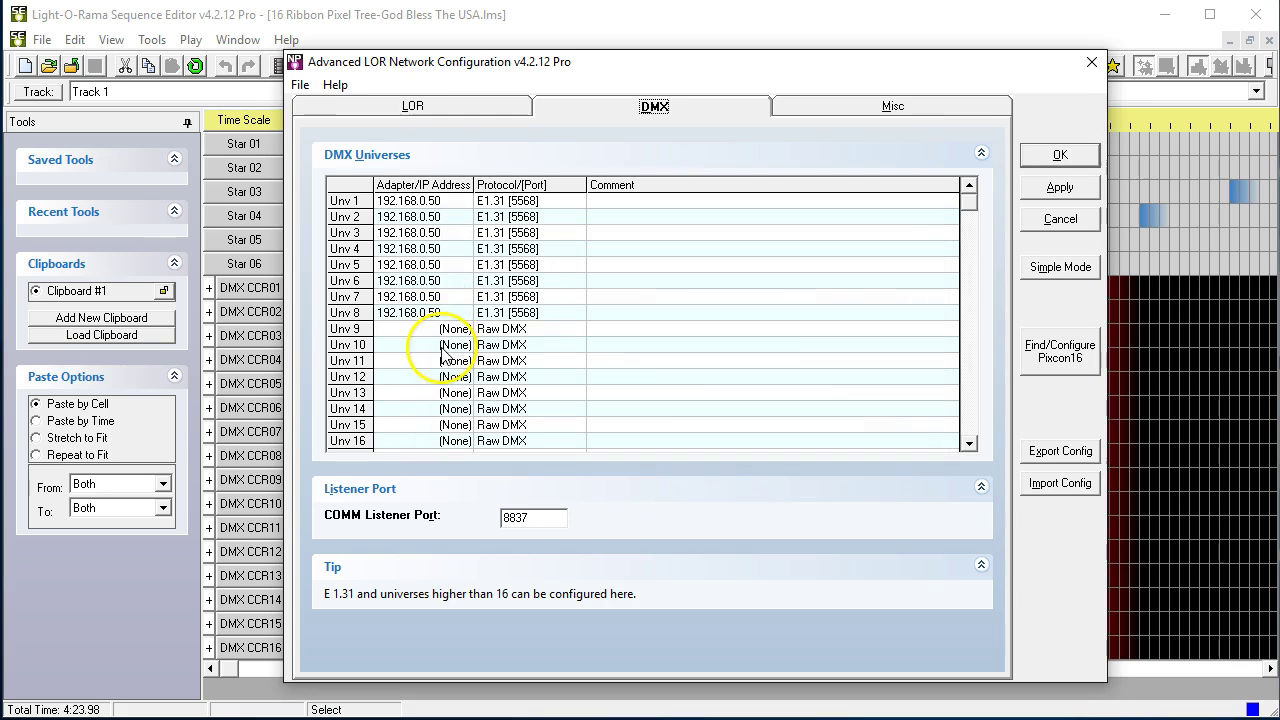
Apply the same E1.31 settings to universes 9 through 16
{"action": "double_click", "coordinate": [429, 330]}
{"action": "left_click", "coordinate": [636, 446]}
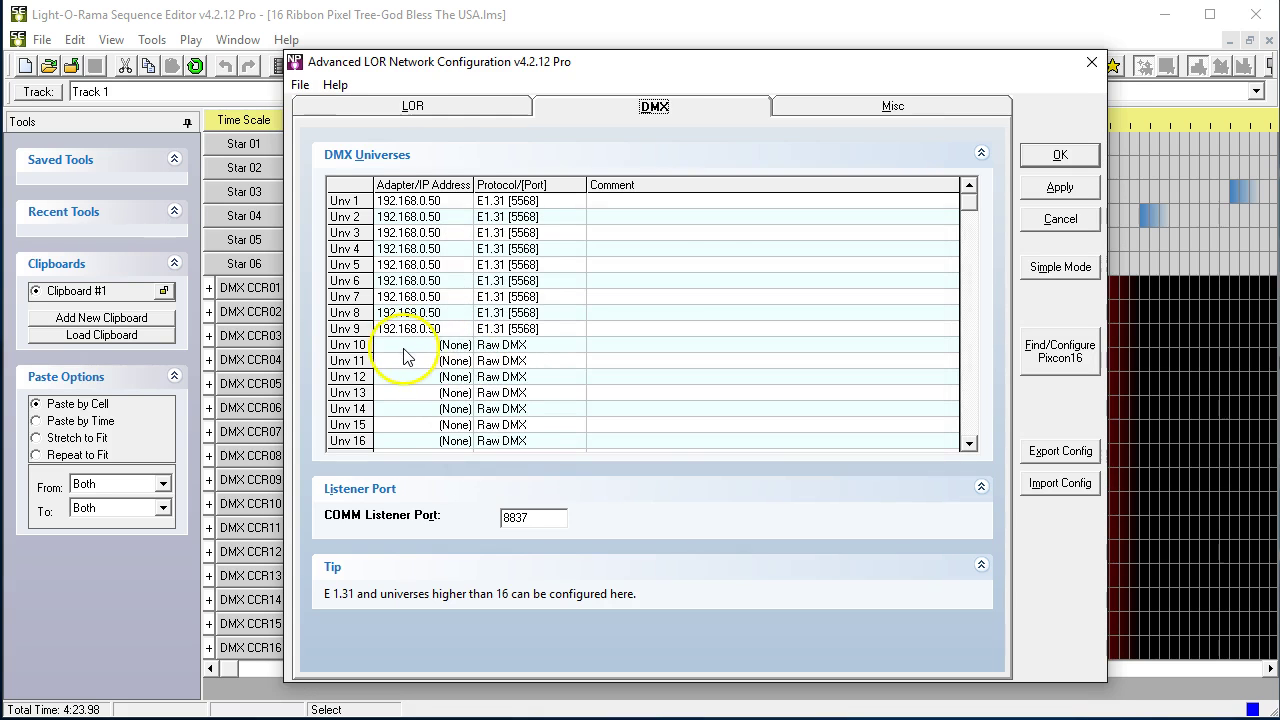
{"action": "double_click", "coordinate": [405, 350]}
{"action": "left_click", "coordinate": [640, 446]}
{"action": "double_click", "coordinate": [423, 362]}
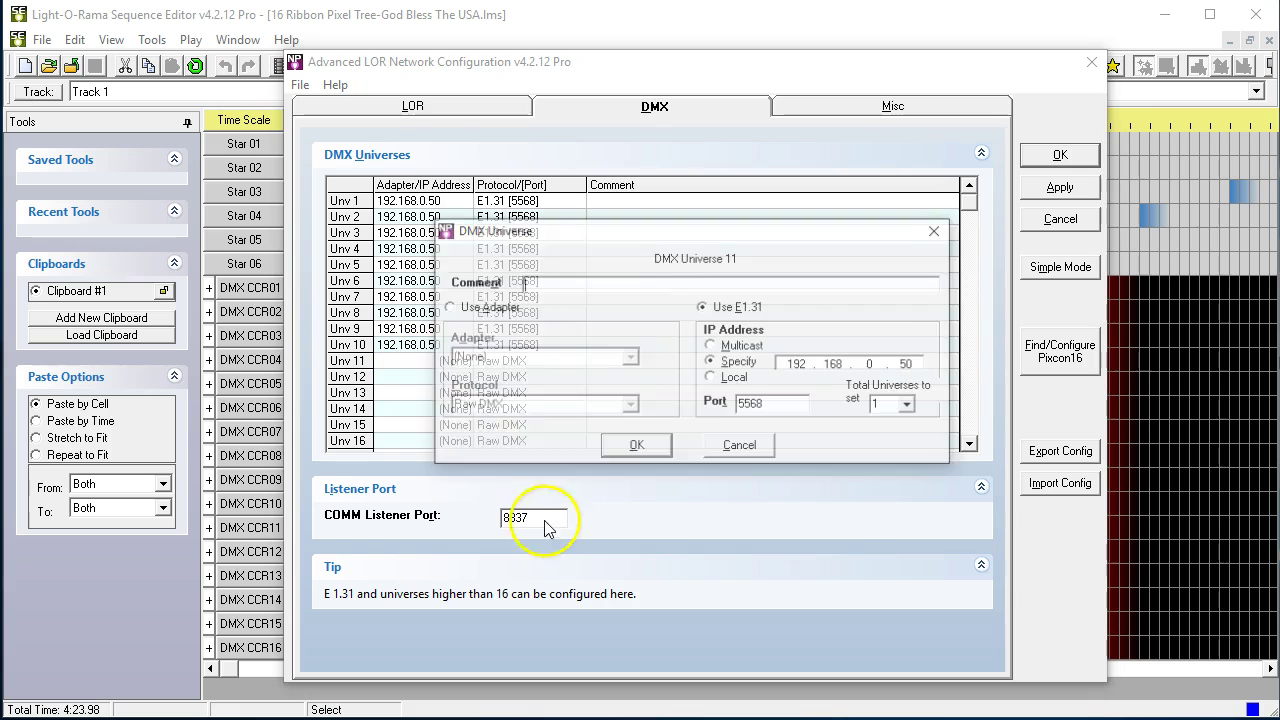
{"action": "left_click", "coordinate": [636, 446]}
{"action": "double_click", "coordinate": [420, 376]}
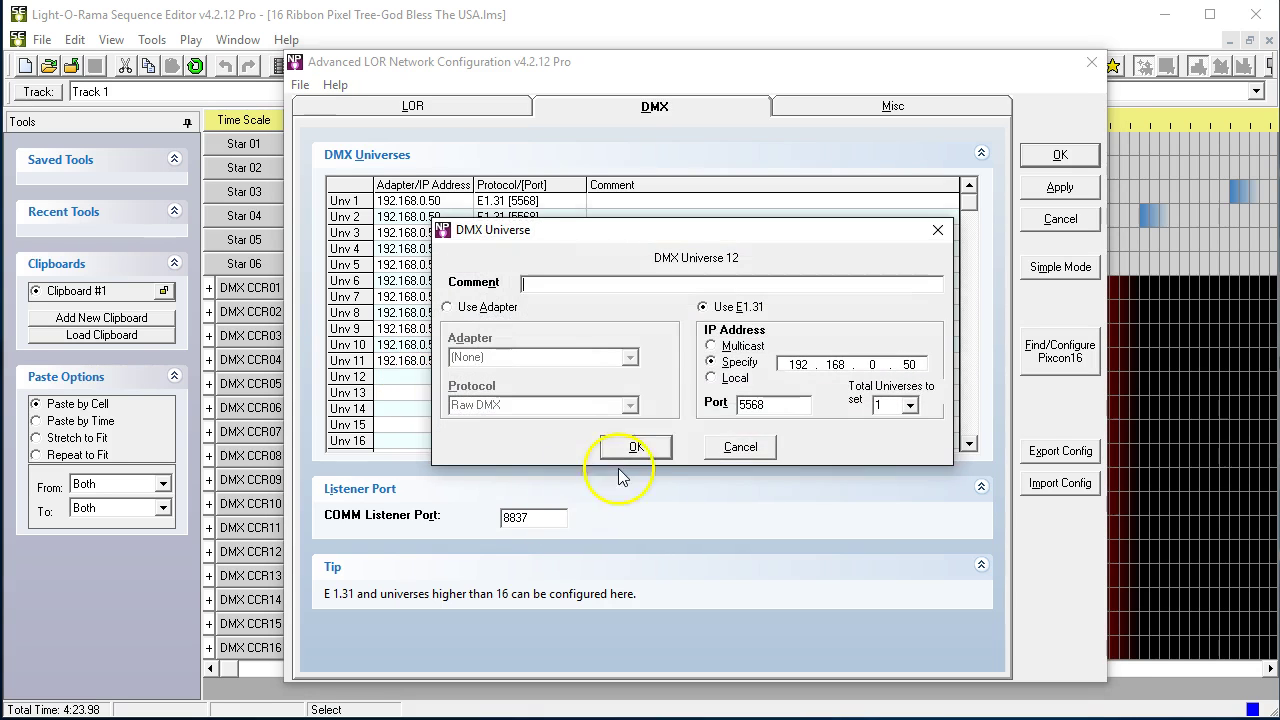
{"action": "left_click", "coordinate": [632, 449]}
{"action": "double_click", "coordinate": [408, 393]}
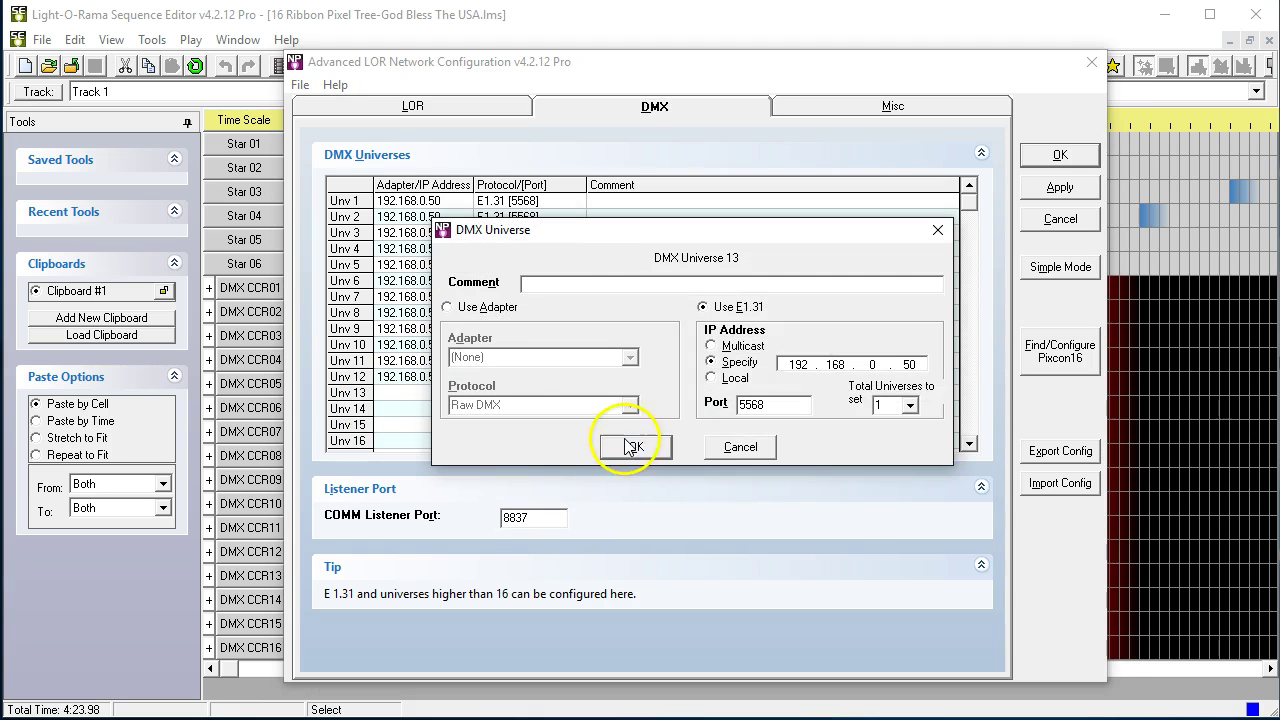
{"action": "left_click", "coordinate": [632, 446]}
{"action": "double_click", "coordinate": [392, 410]}
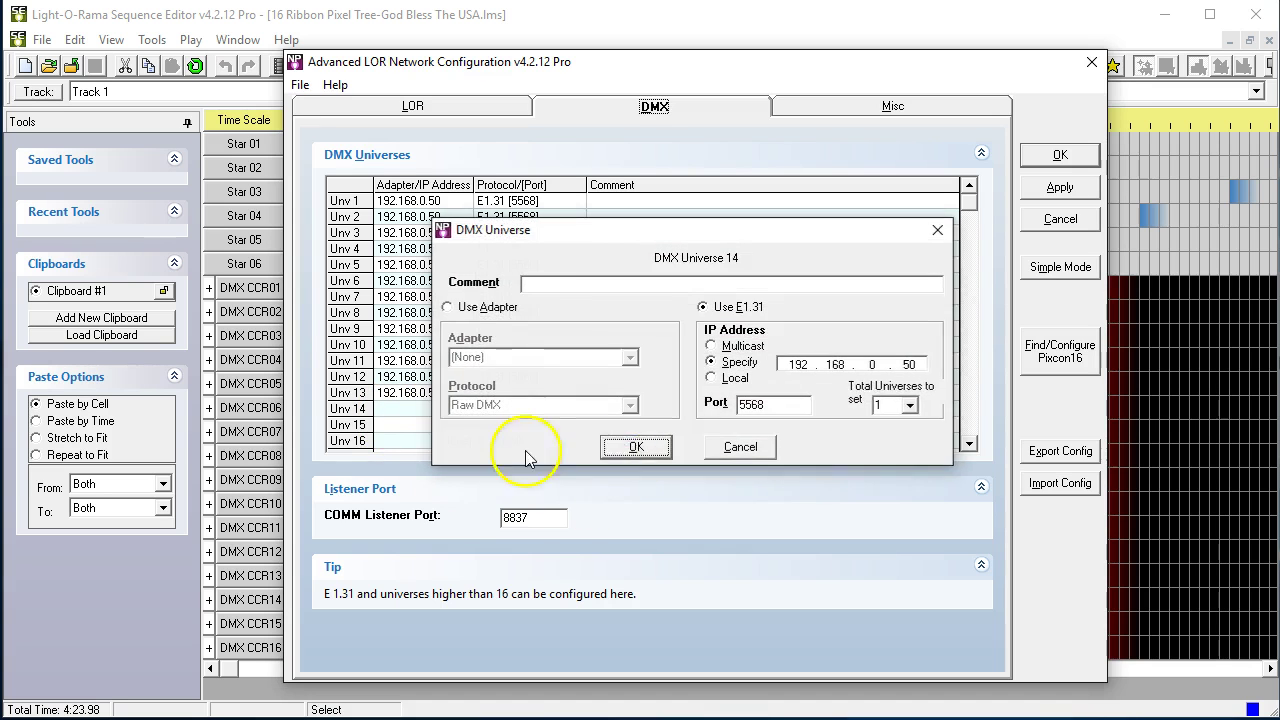
{"action": "double_click", "coordinate": [400, 424]}
{"action": "left_click", "coordinate": [636, 446]}
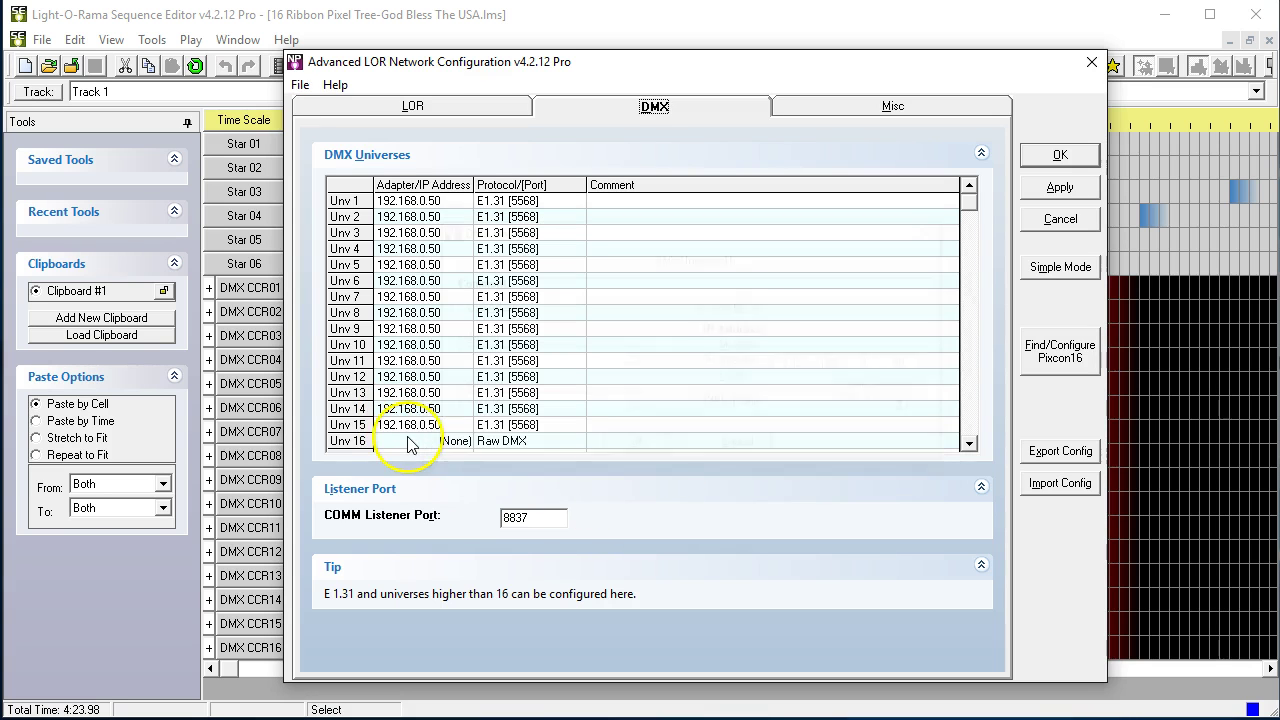
{"action": "double_click", "coordinate": [398, 442]}
{"action": "left_click", "coordinate": [634, 446]}
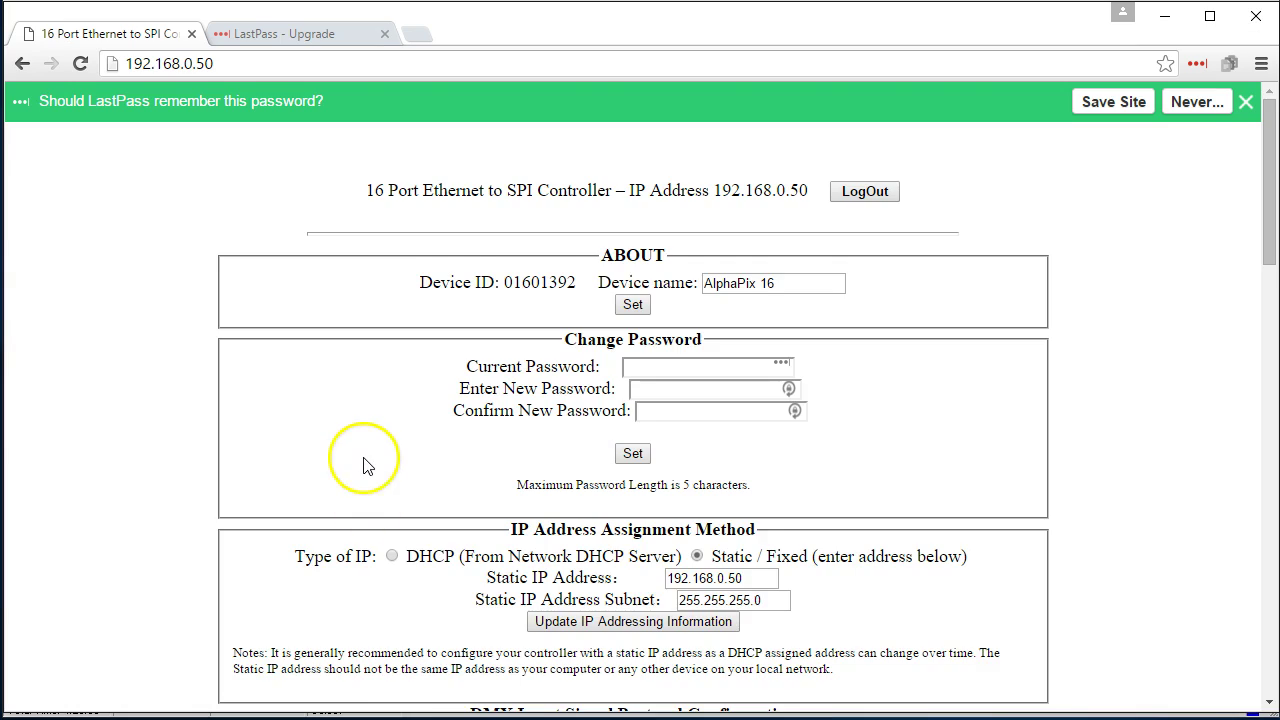
Review the SPI output table's DMX Start Universe column through SPI Output 16
{"action": "scroll", "coordinate": [350, 488], "scroll_direction": "down", "scroll_amount": 10}
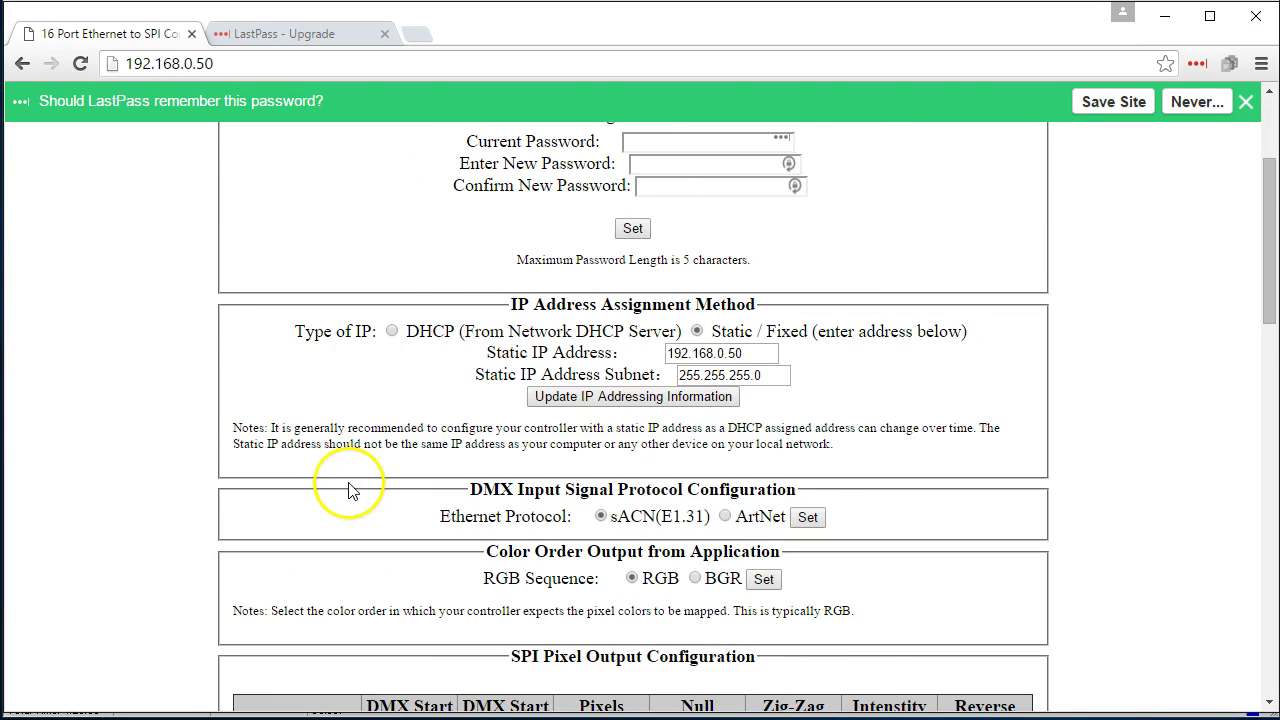
{"action": "scroll", "coordinate": [350, 490], "scroll_direction": "down", "scroll_amount": 1}
{"action": "scroll", "coordinate": [350, 490], "scroll_direction": "up", "scroll_amount": 3}
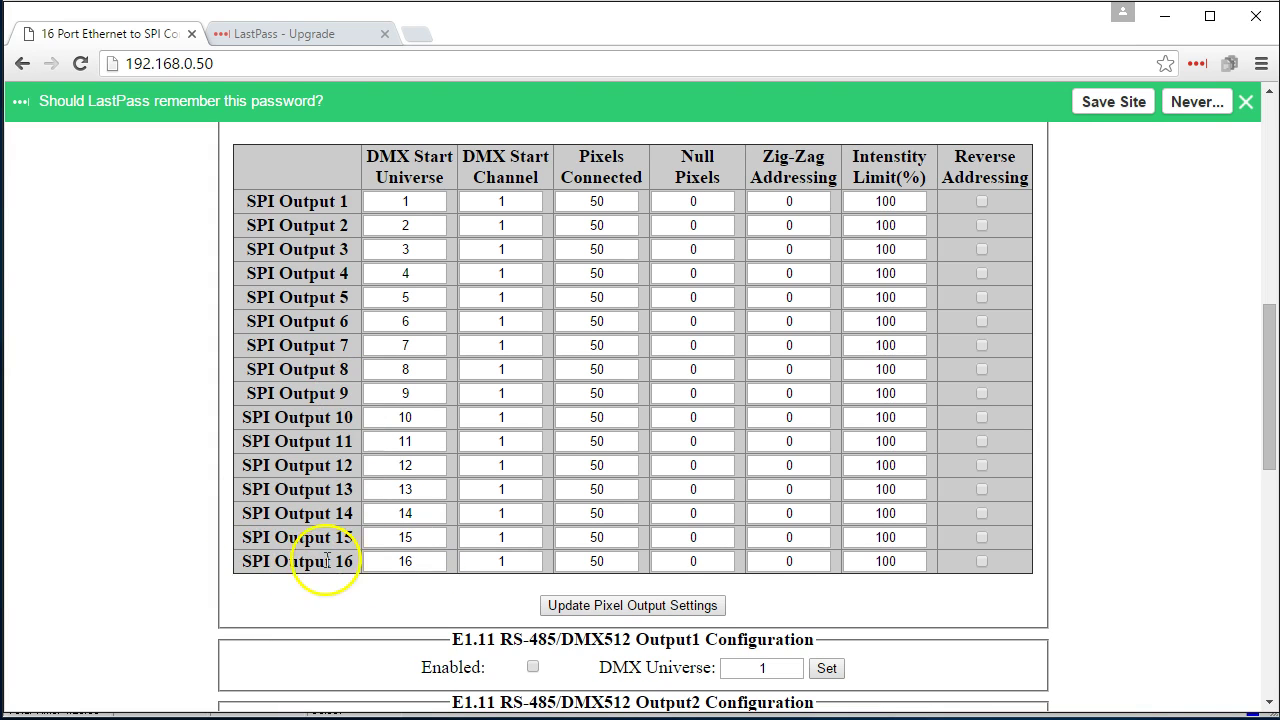
{"action": "left_click_drag", "start_coordinate": [353, 561], "coordinate": [267, 561]}
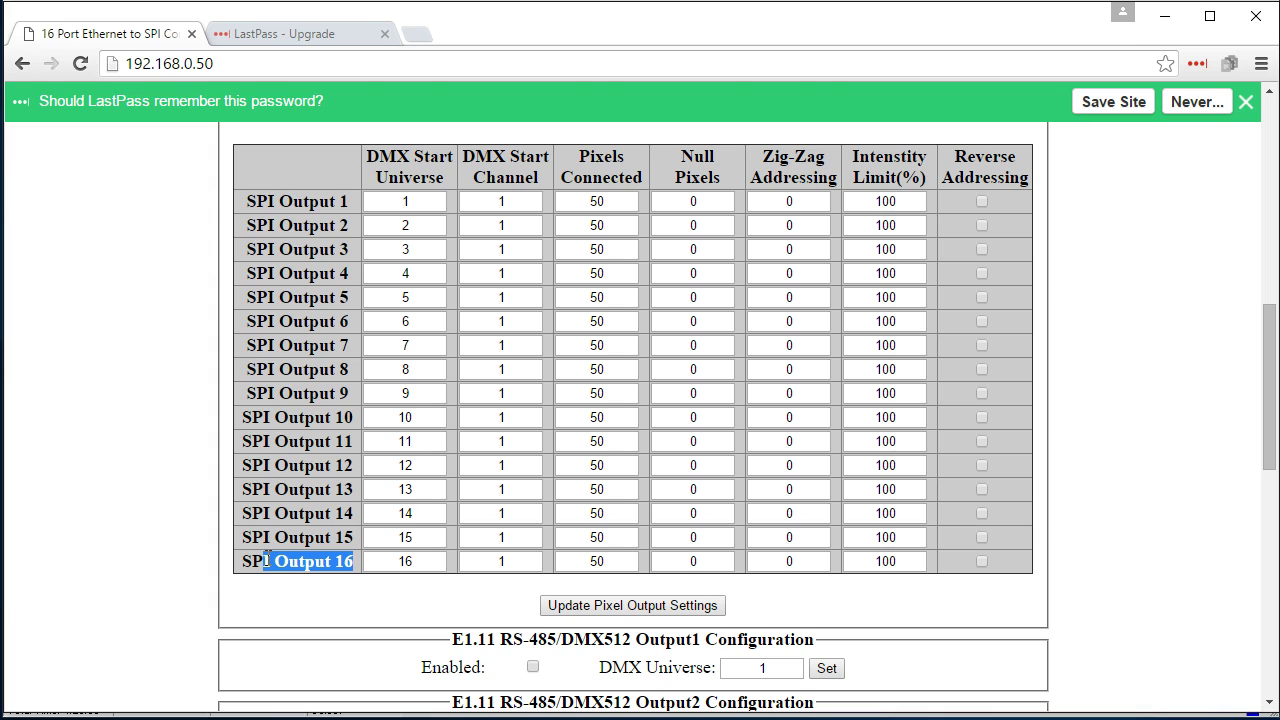
{"action": "left_click_drag", "start_coordinate": [267, 561], "coordinate": [263, 561]}
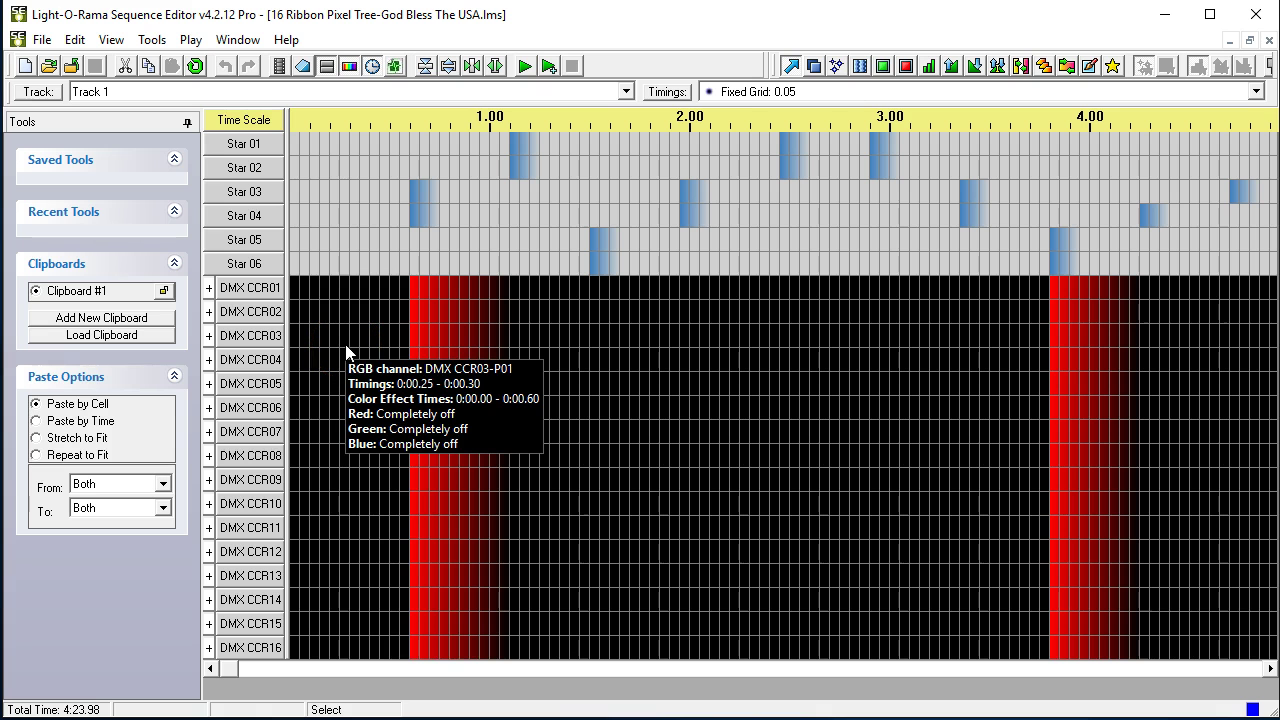
{"action": "left_click", "coordinate": [474, 322]}
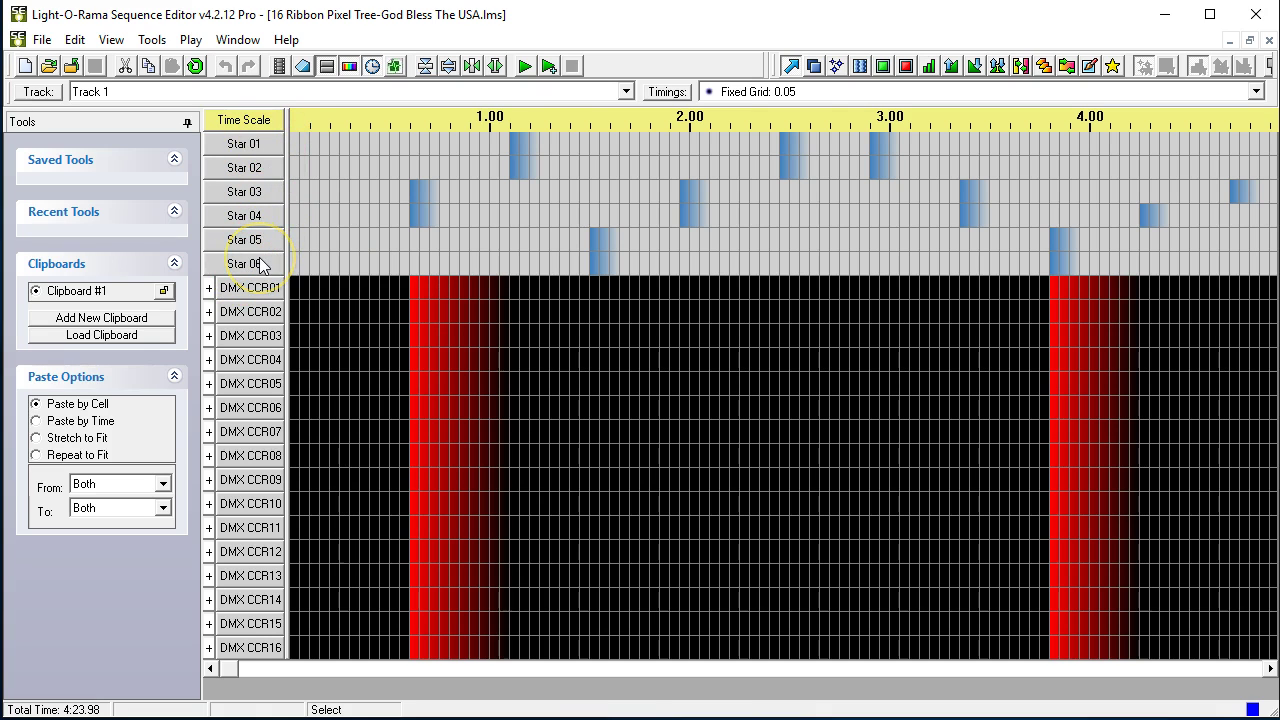
{"action": "mouse_move", "coordinate": [260, 264]}
{"action": "mouse_move", "coordinate": [225, 289]}
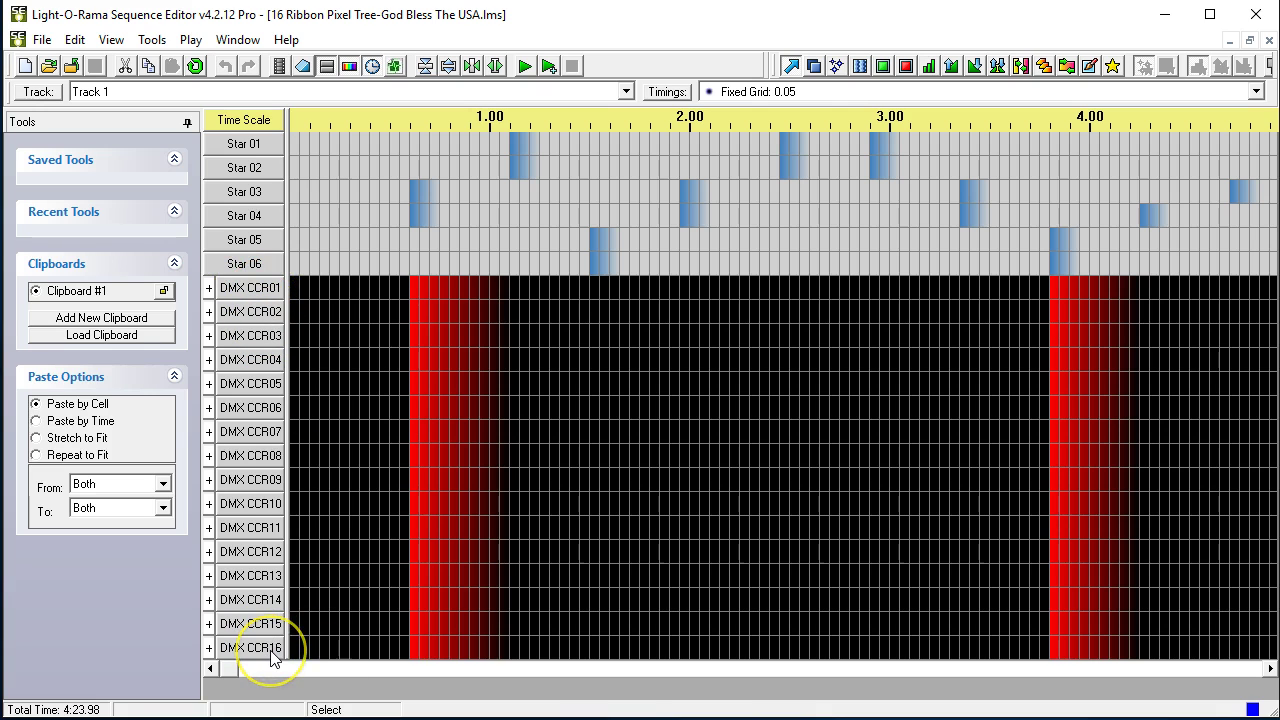
Expand DMX CCR01 and scroll through its P01–P50 pixel rows, then back to the top
{"action": "left_click", "coordinate": [209, 289]}
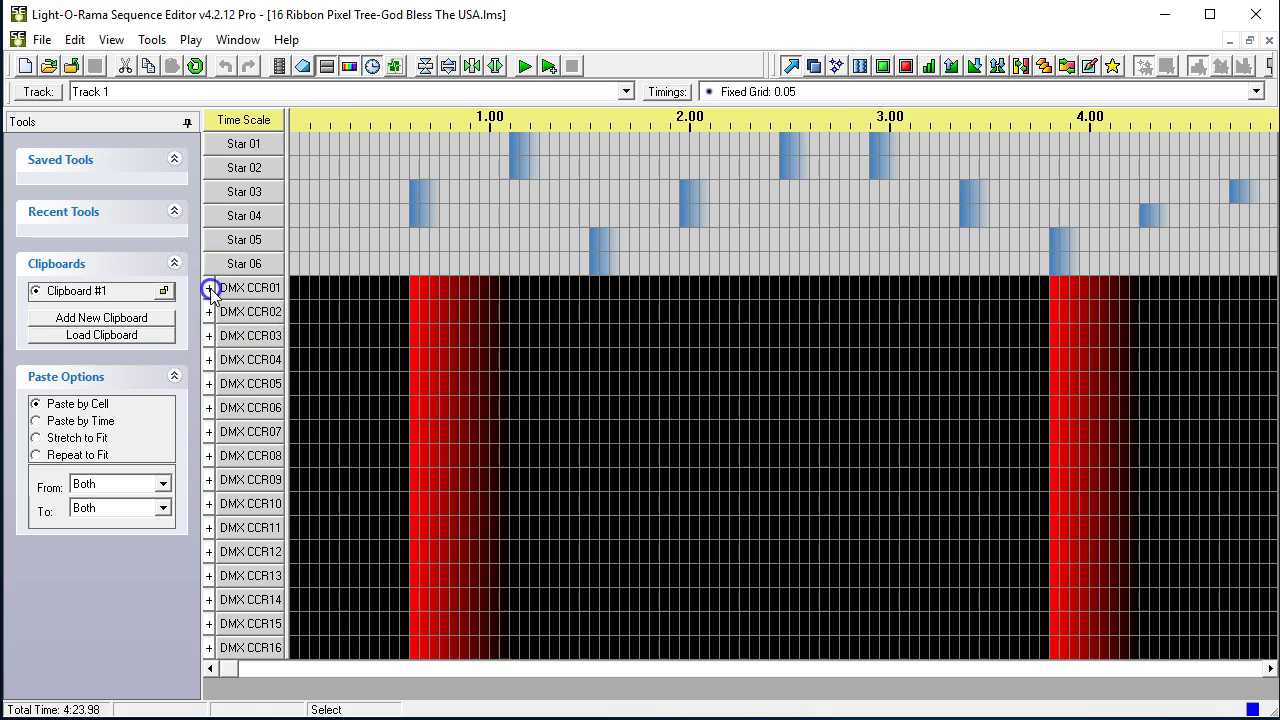
{"action": "scroll", "coordinate": [286, 357], "scroll_direction": "down", "scroll_amount": 5}
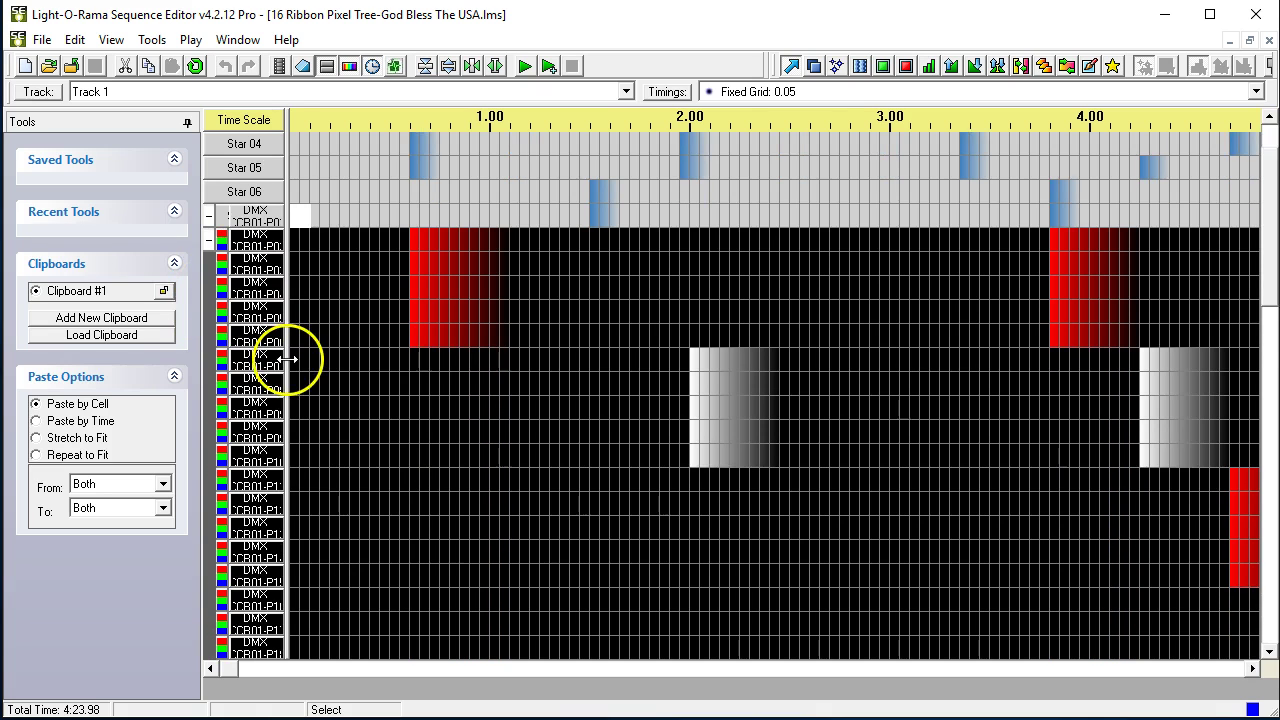
{"action": "scroll", "coordinate": [290, 374], "scroll_direction": "down", "scroll_amount": 10}
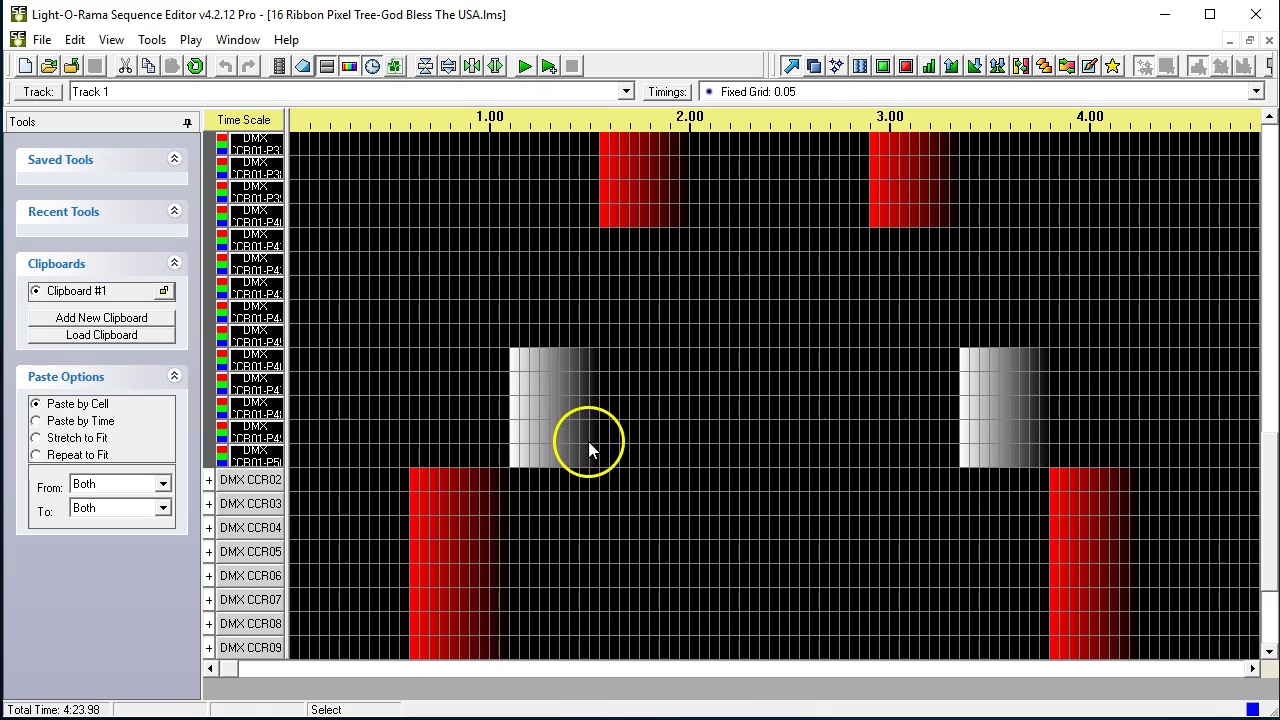
{"action": "mouse_move", "coordinate": [540, 463]}
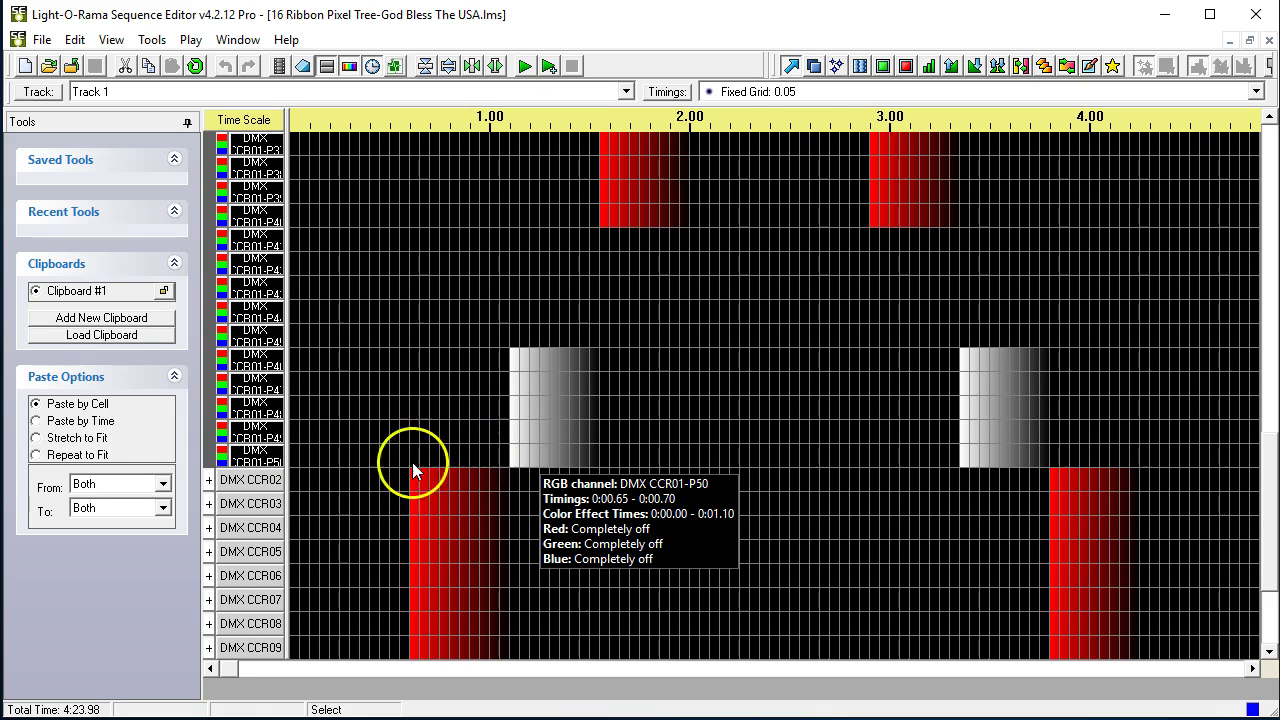
{"action": "scroll", "coordinate": [250, 435], "scroll_direction": "up", "scroll_amount": 2}
{"action": "scroll", "coordinate": [250, 435], "scroll_direction": "up", "scroll_amount": 10}
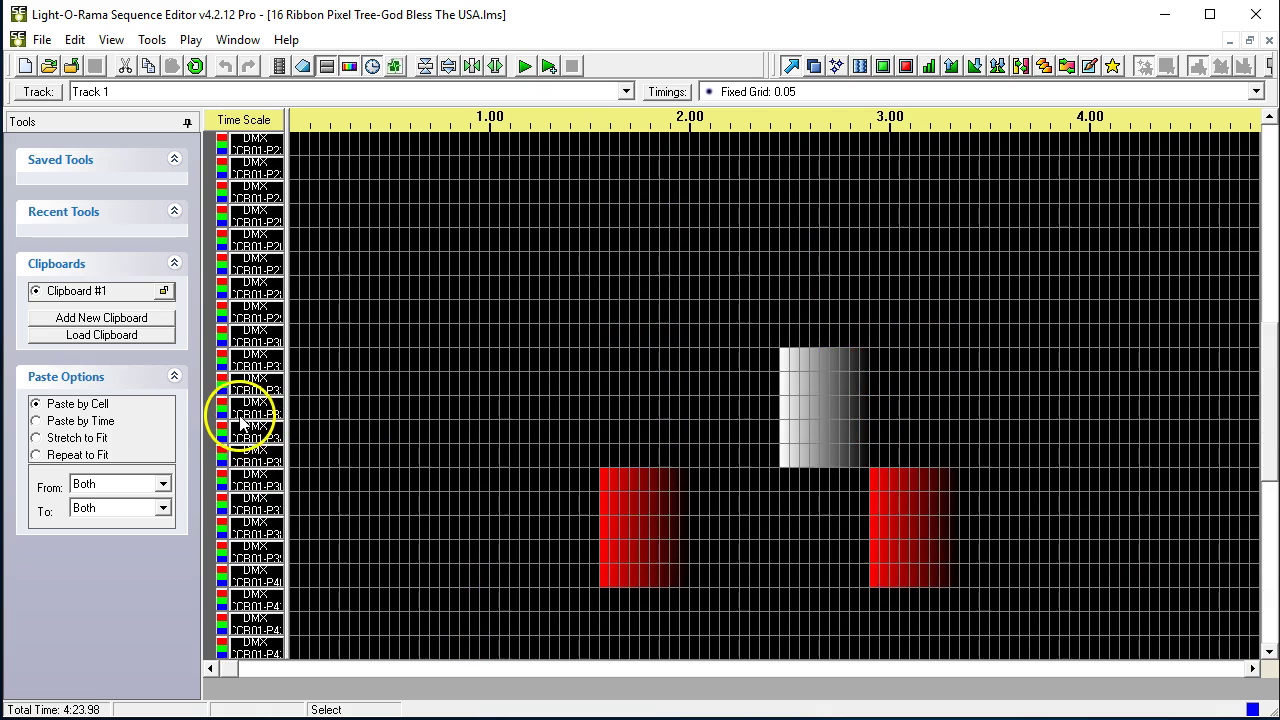
{"action": "scroll", "coordinate": [250, 425], "scroll_direction": "up", "scroll_amount": 4}
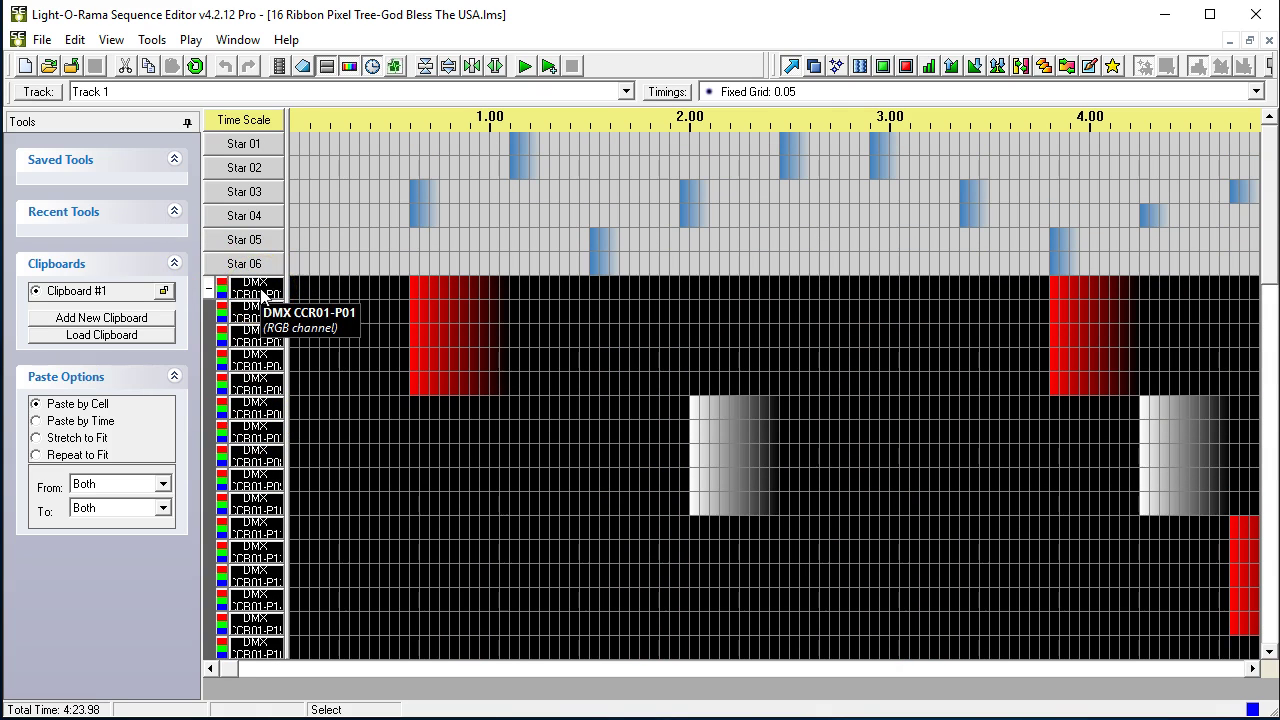
Verify CCR01-P01 uses Universe 1 circuits 1–3 and P02 circuits 4–6, then collapse CCR01
{"action": "double_click", "coordinate": [262, 292]}
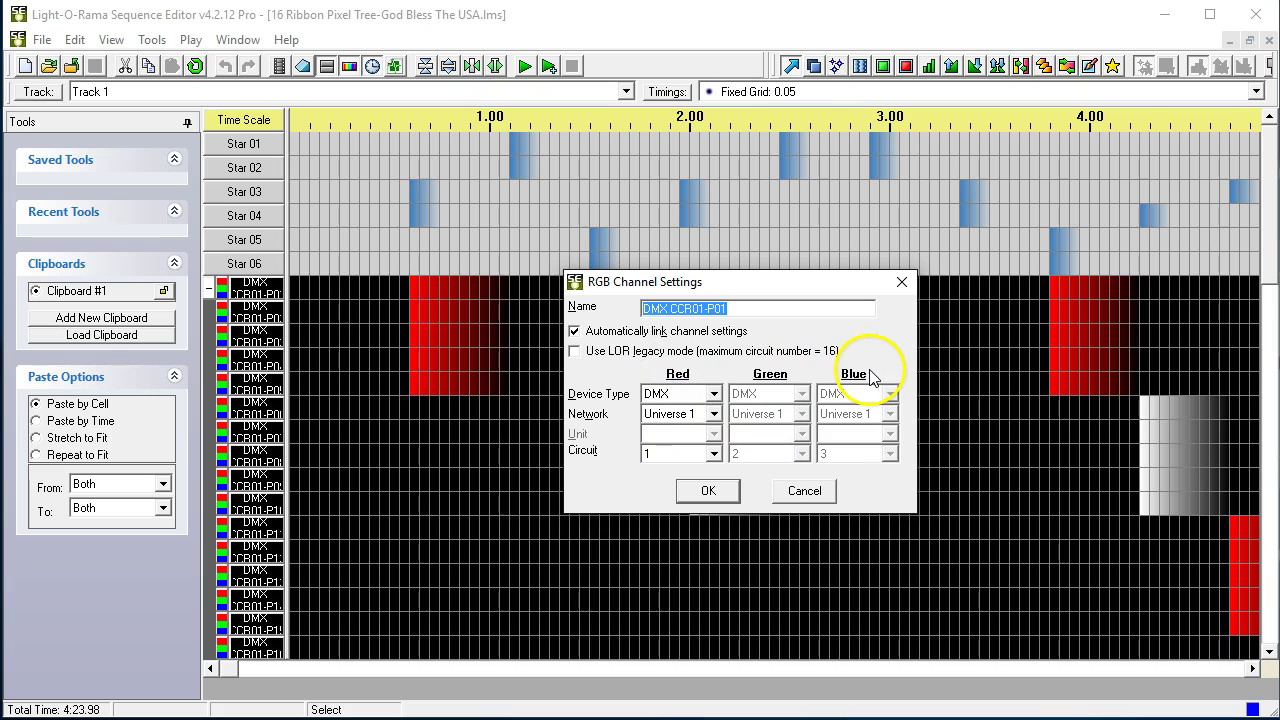
{"action": "left_click", "coordinate": [800, 490]}
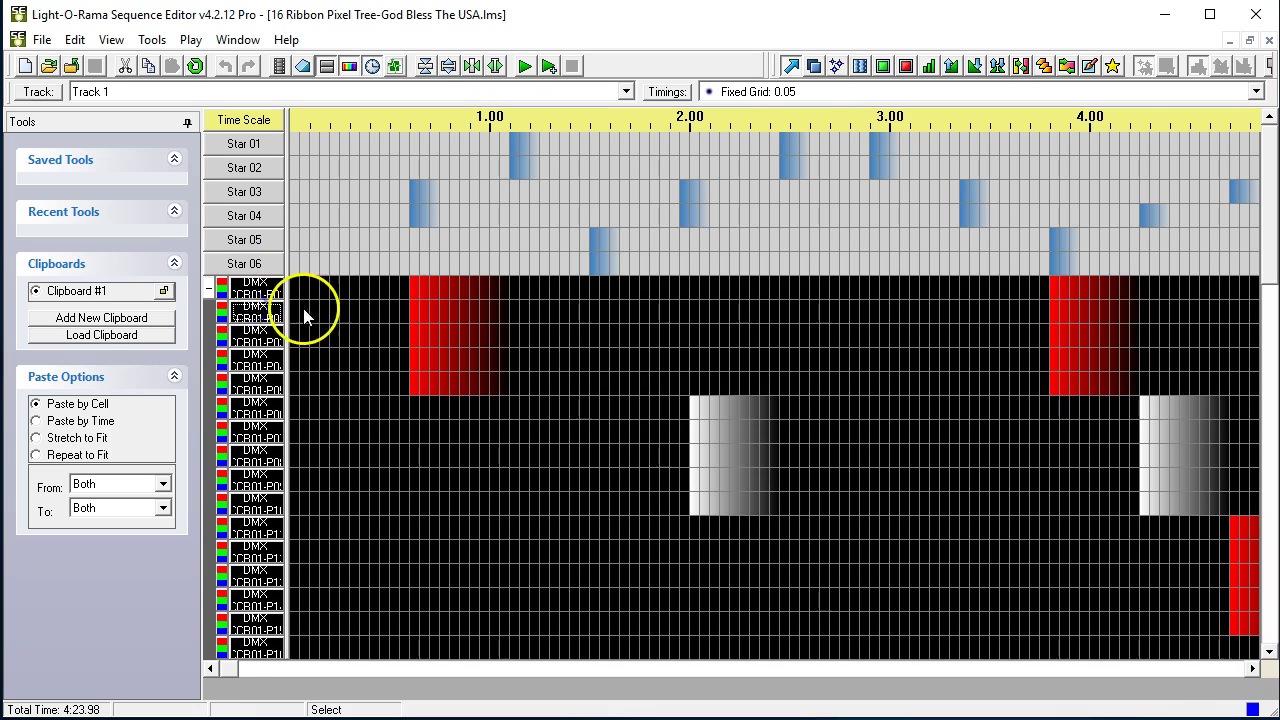
{"action": "double_click", "coordinate": [332, 326]}
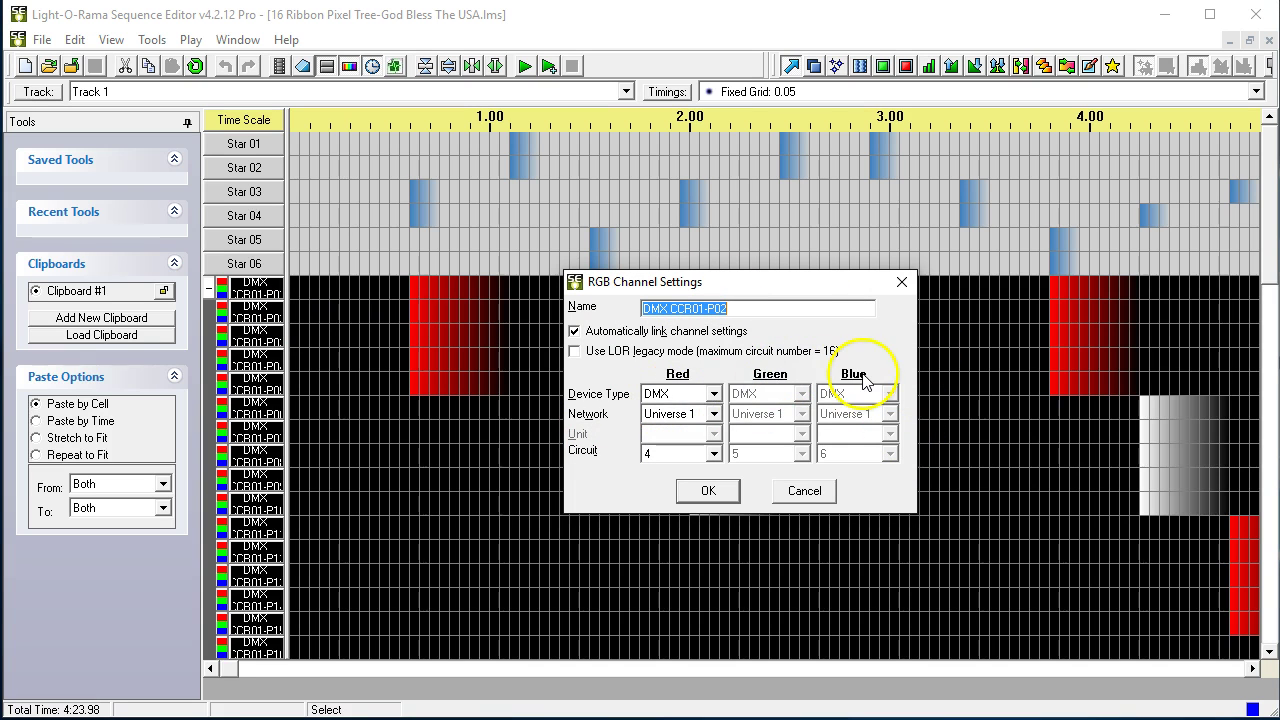
{"action": "left_click", "coordinate": [804, 490]}
{"action": "left_click", "coordinate": [209, 288]}
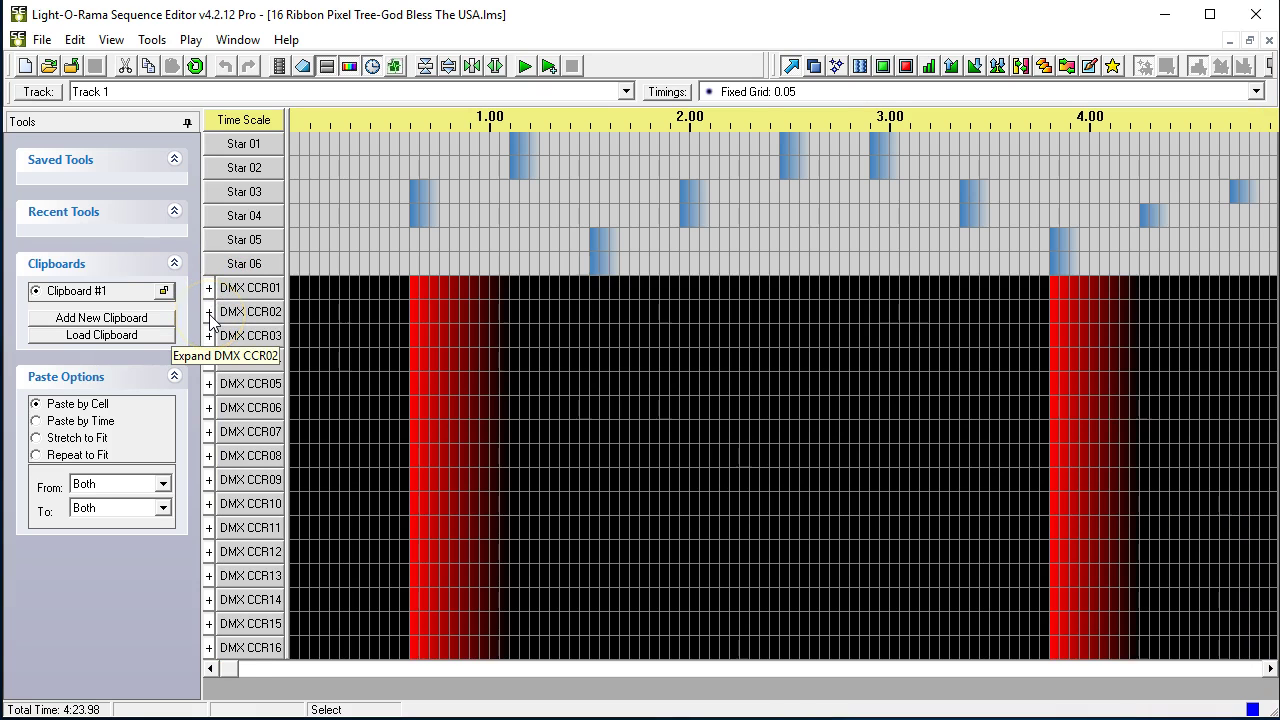
Expand DMX CCR02, verify P01 uses Universe 2 circuits 1–3, and scroll down its pixels
{"action": "left_click", "coordinate": [209, 312]}
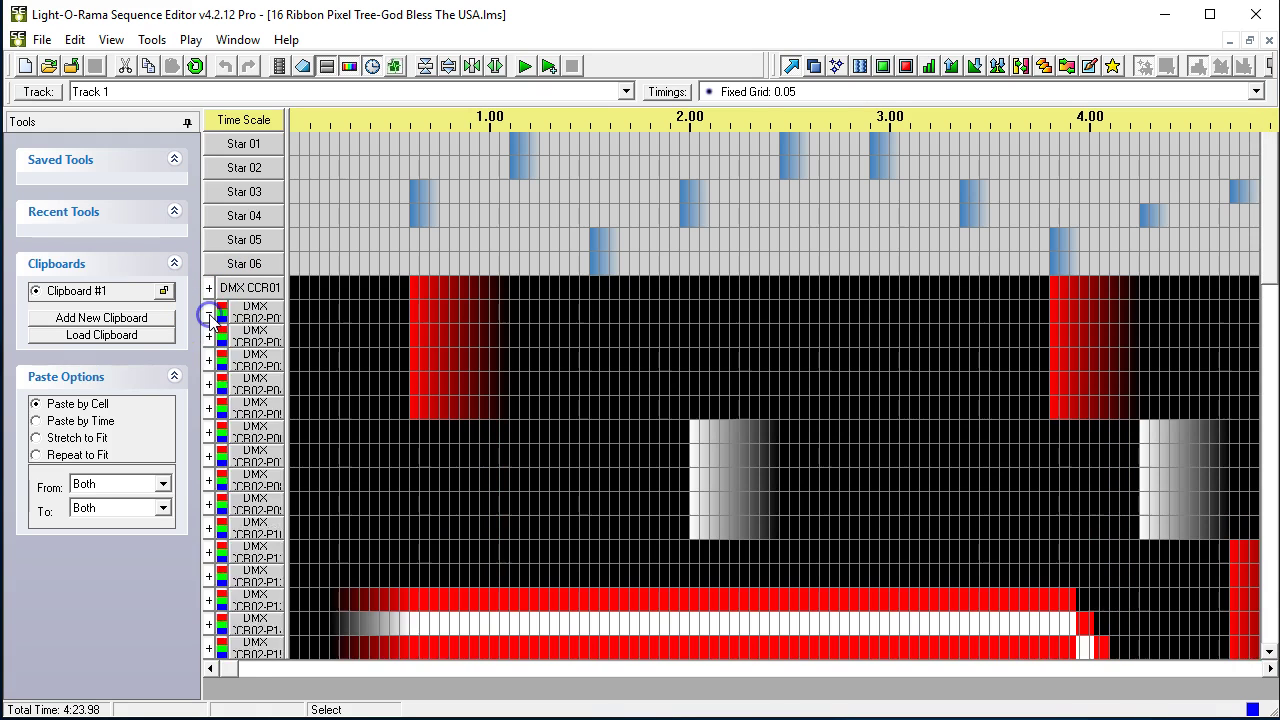
{"action": "double_click", "coordinate": [271, 328]}
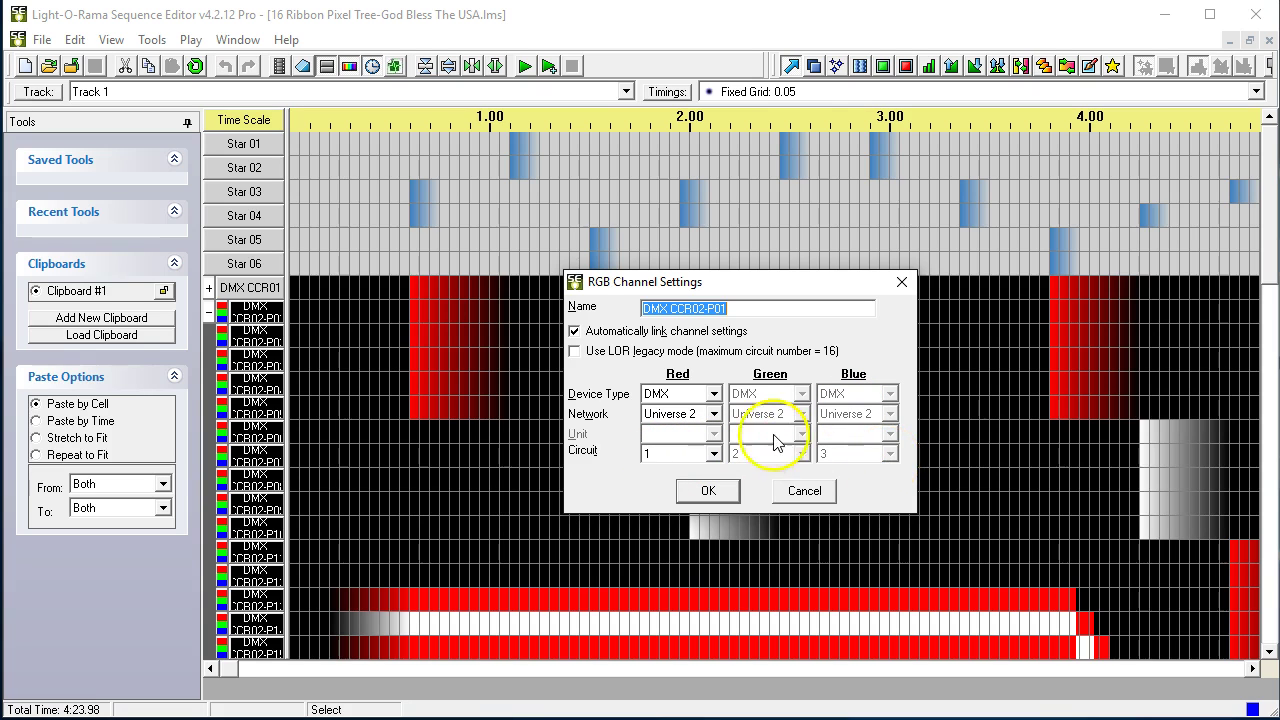
{"action": "left_click", "coordinate": [804, 490]}
{"action": "scroll", "coordinate": [315, 415], "scroll_direction": "down", "scroll_amount": 2}
{"action": "scroll", "coordinate": [315, 415], "scroll_direction": "down", "scroll_amount": 13}
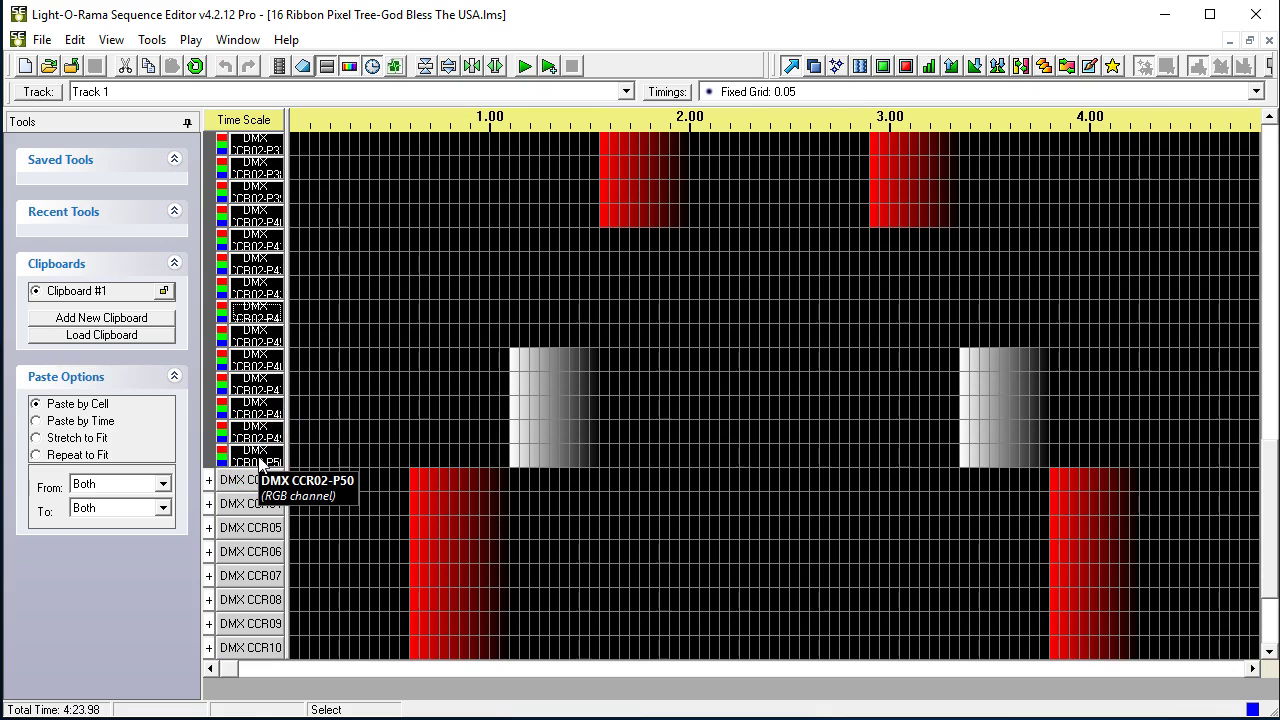
After browsing the File and Edit menus, confirm the Play menu has Control Lights and Lights Off at End checked
{"action": "left_click", "coordinate": [44, 41]}
{"action": "left_click", "coordinate": [68, 42]}
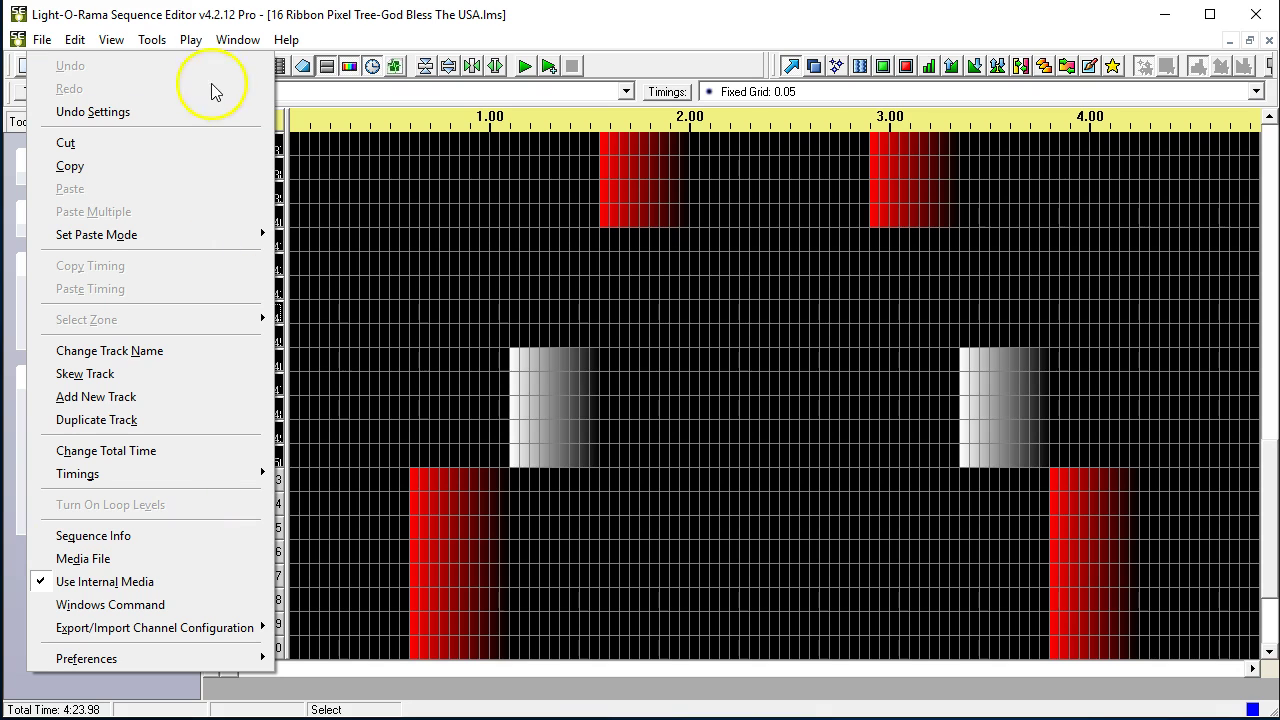
{"action": "left_click", "coordinate": [193, 28]}
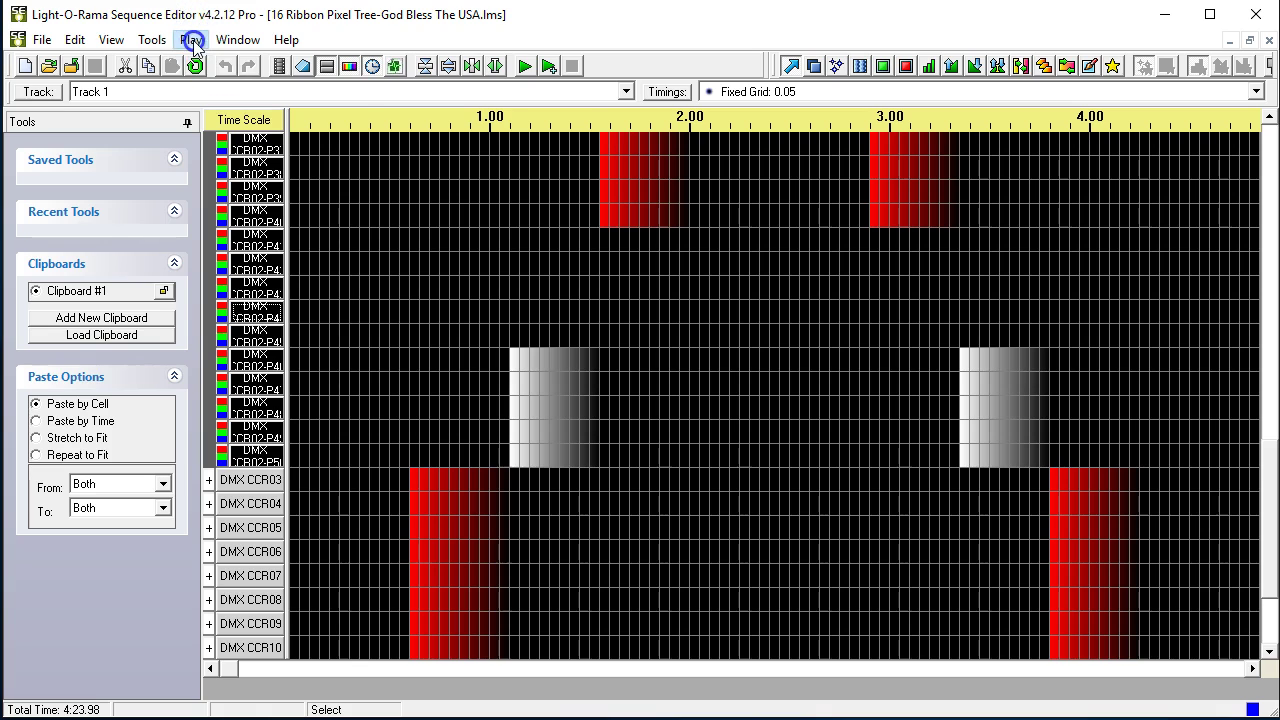
{"action": "left_click", "coordinate": [190, 40]}
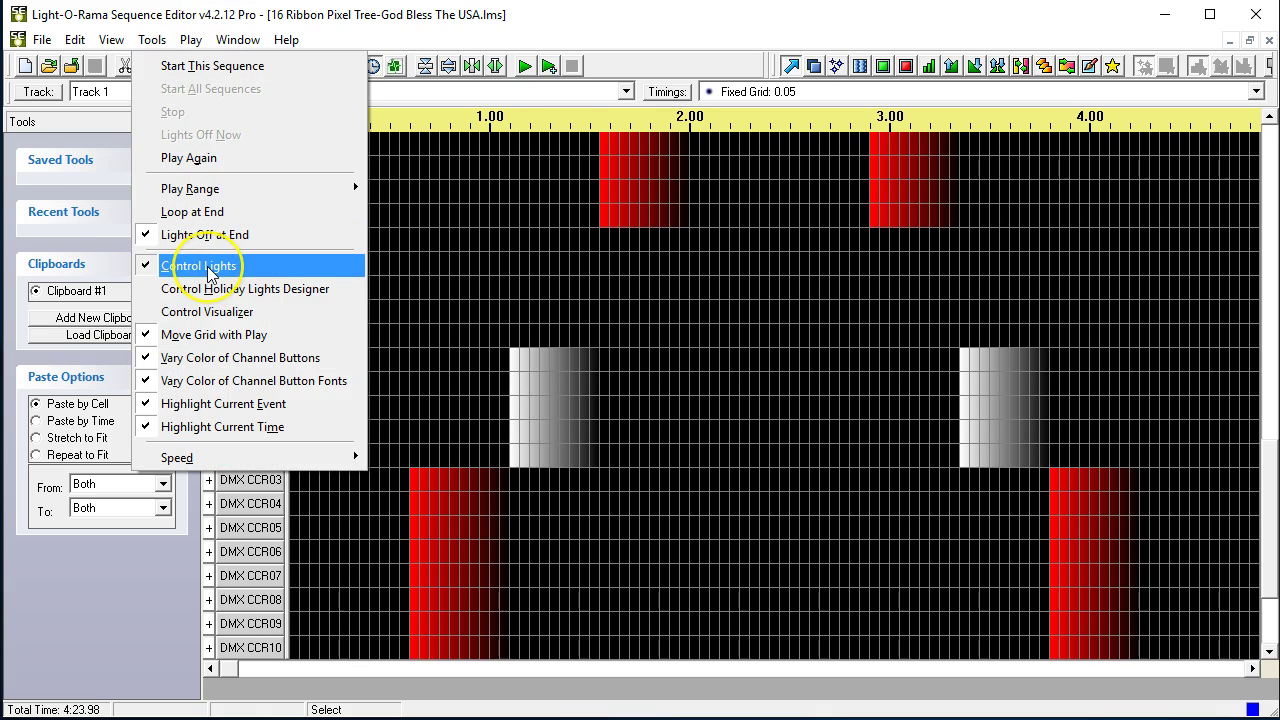